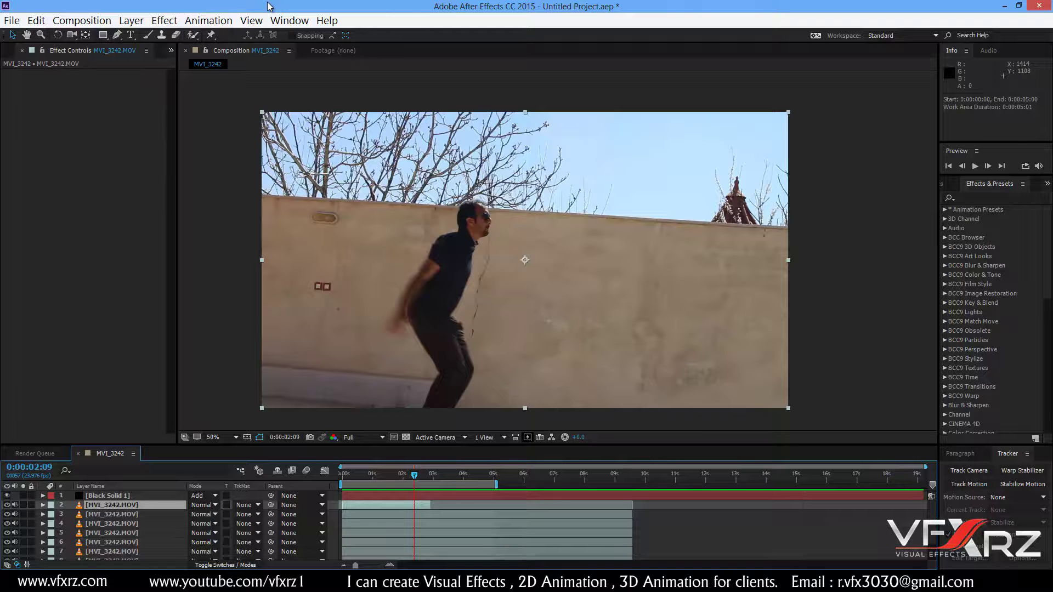
Preview the finished jump effect in the MVI_3242 composition, scrubbing its timeline and returning to the start.
key("space")
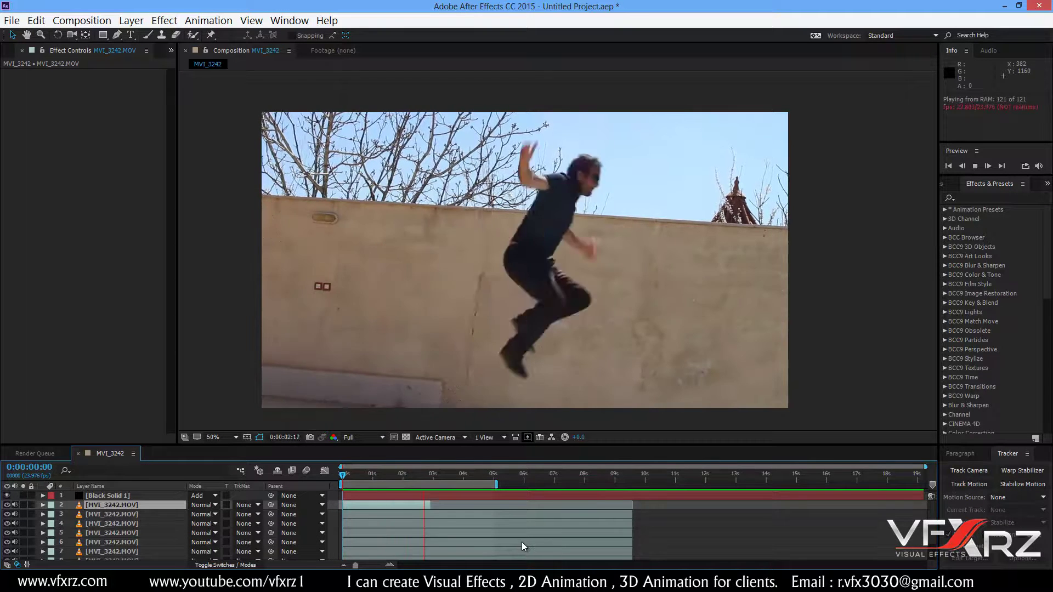
left_click_drag(429, 470, 359, 478)
key("space")
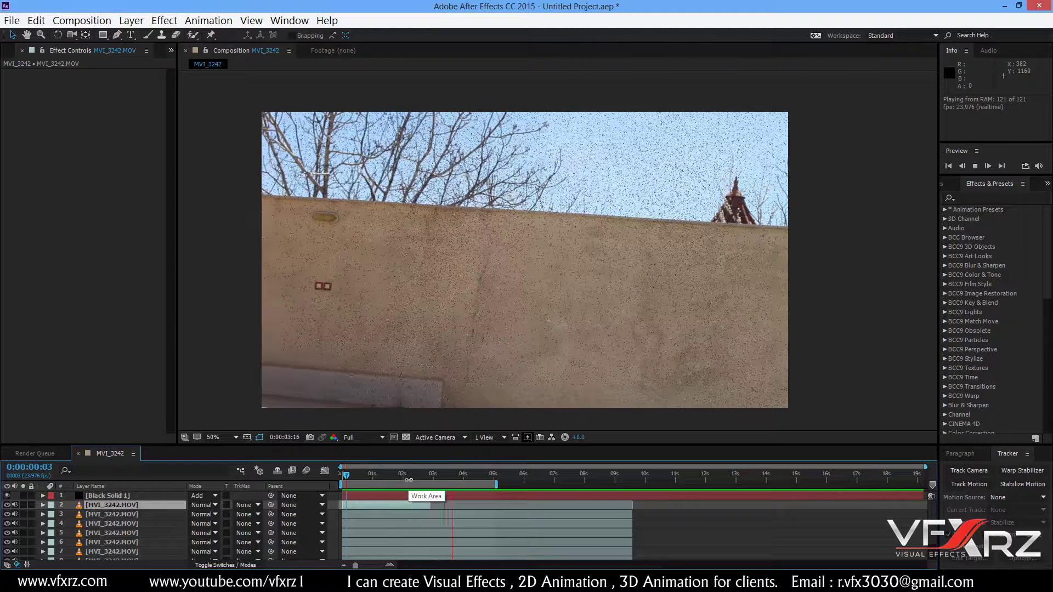
left_click_drag(407, 474, 310, 491)
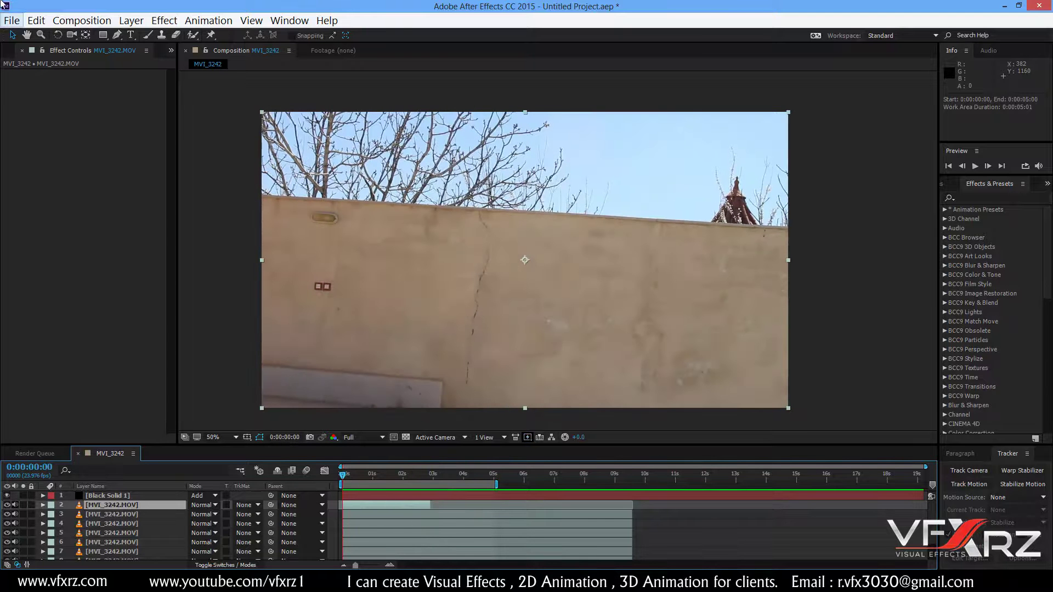
Create a new composition and add the MVI_3242.MOV footage to its timeline.
left_click(11, 51)
left_click(9, 439)
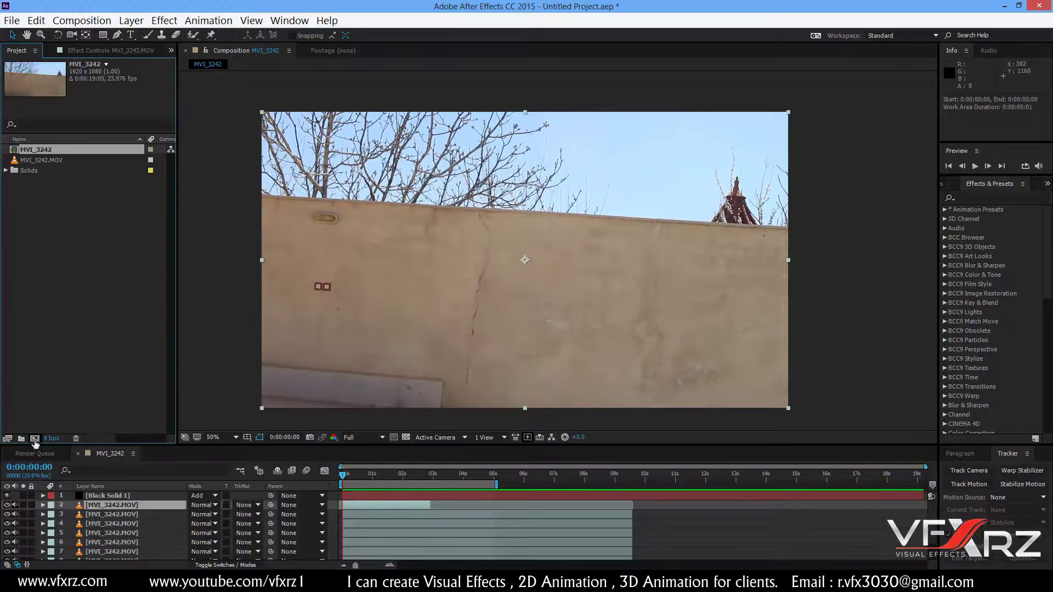
left_click(206, 344)
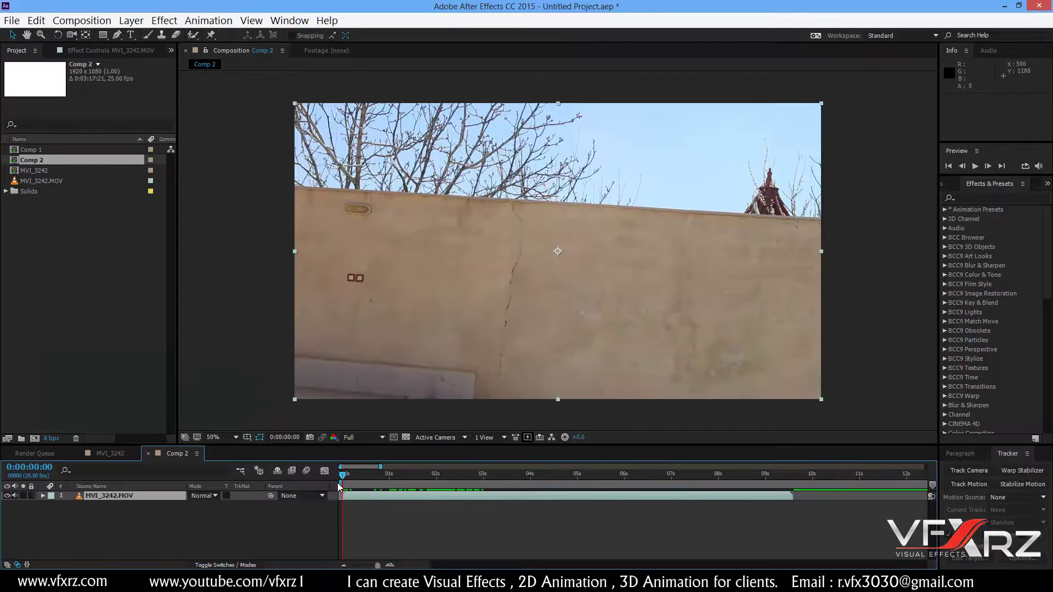
Go to the mid-jump frame at 0:00:02:22 and duplicate the footage layer.
left_click_drag(377, 482, 471, 495)
key("space")
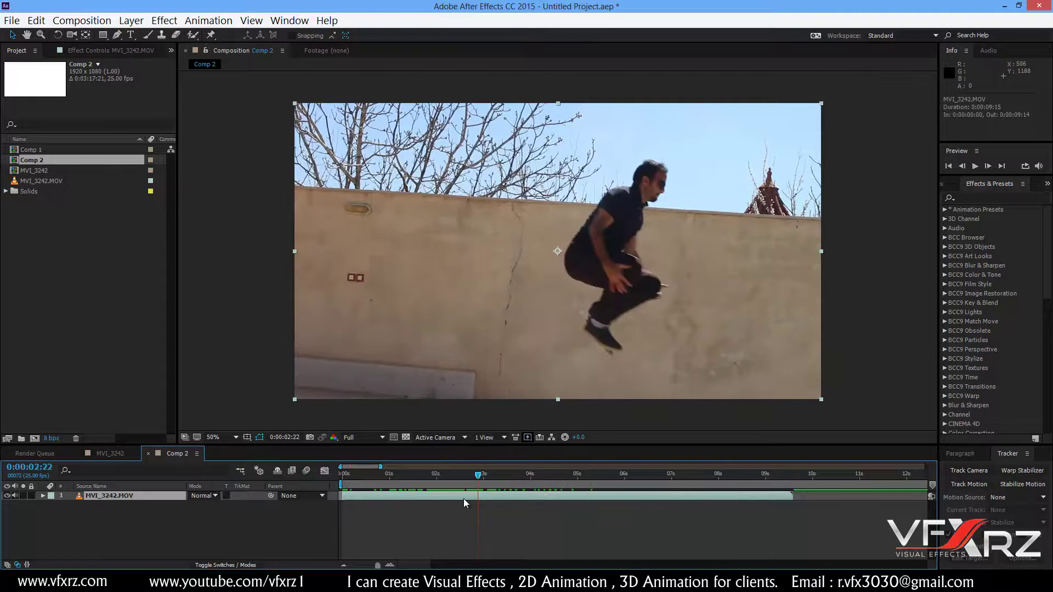
left_click(37, 20)
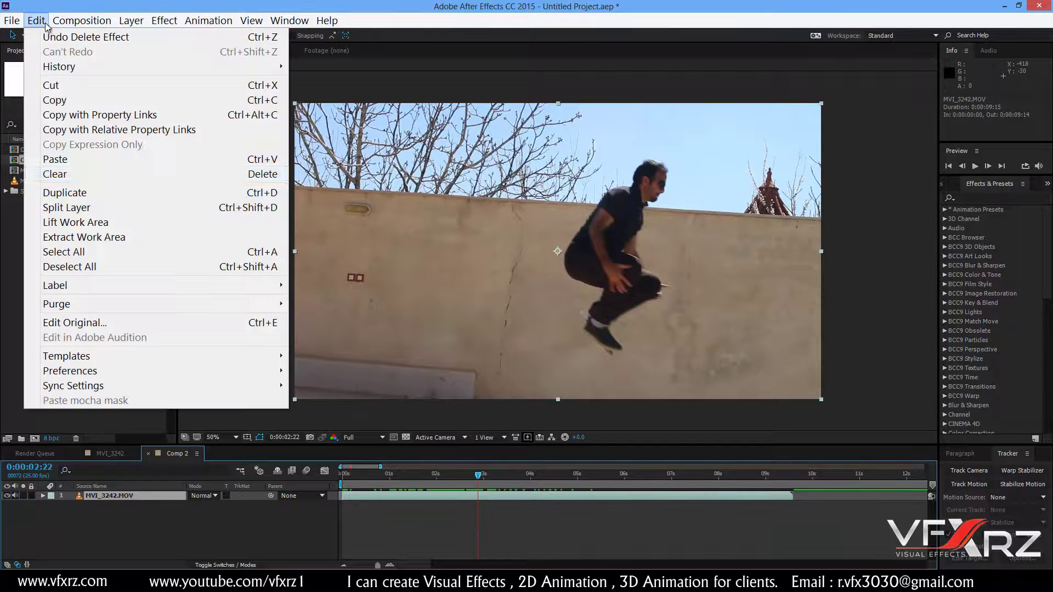
left_click(75, 195)
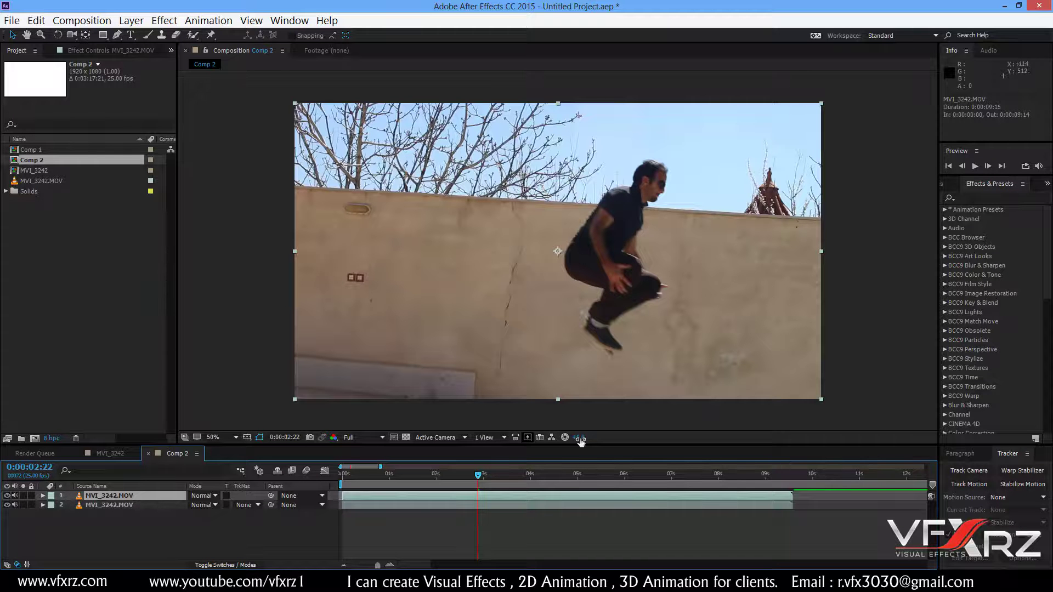
With the Pen tool, start a mask on the upper layer from the shoe tip up the man's front, around the knee and hand to his neck.
key("g")
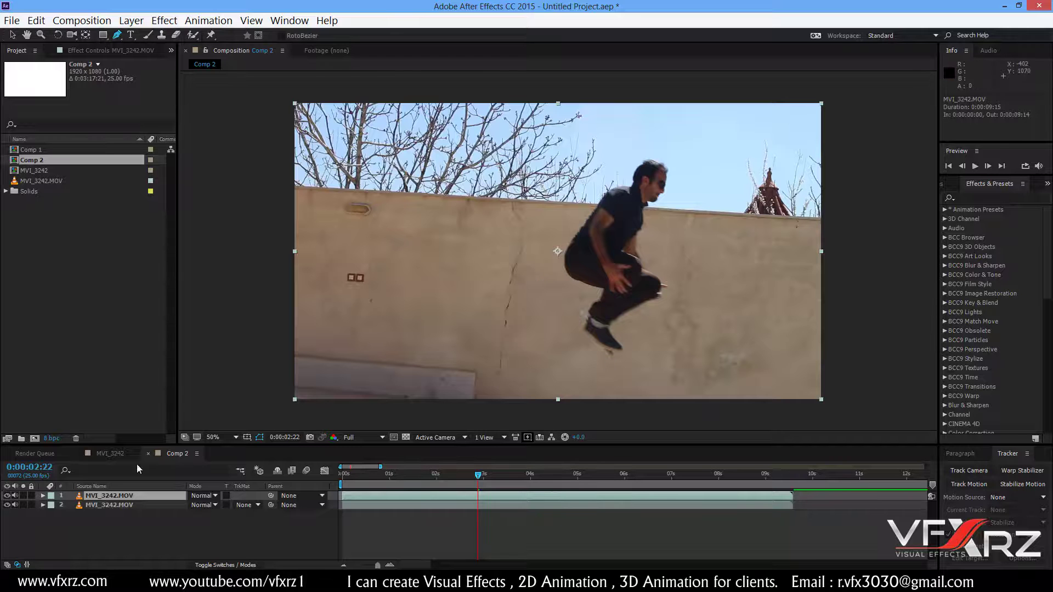
scroll(616, 340, "up", 1)
left_click_drag(610, 305, 486, 245)
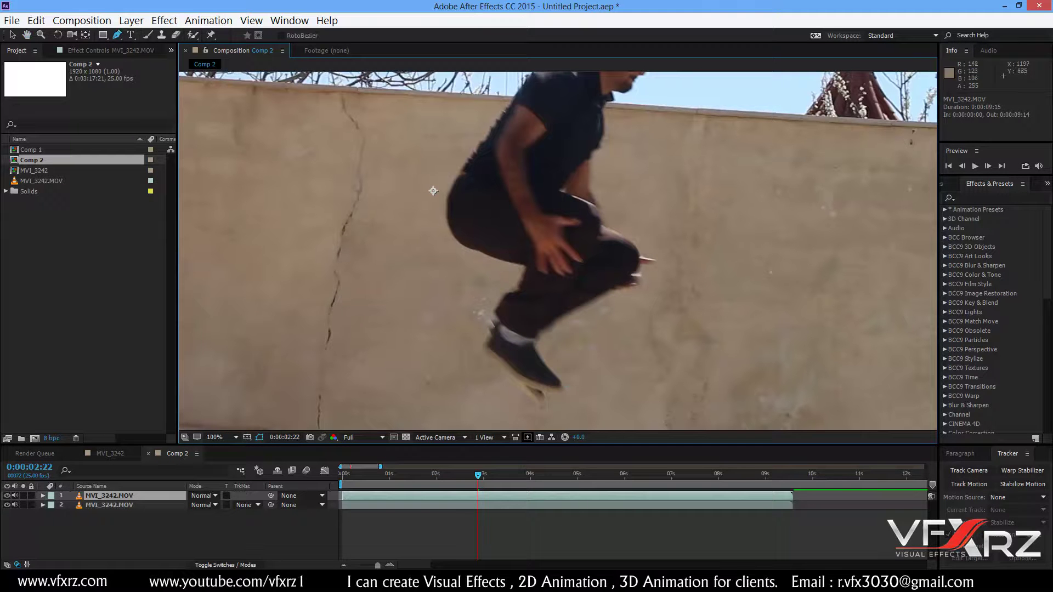
left_click(562, 380)
left_click_drag(539, 345, 539, 335)
mouse_move(605, 296)
left_mouse_down()
mouse_move(615, 290)
mouse_move(576, 323)
mouse_move(597, 308)
mouse_move(602, 279)
left_mouse_up()
left_click(596, 280)
left_click(590, 270)
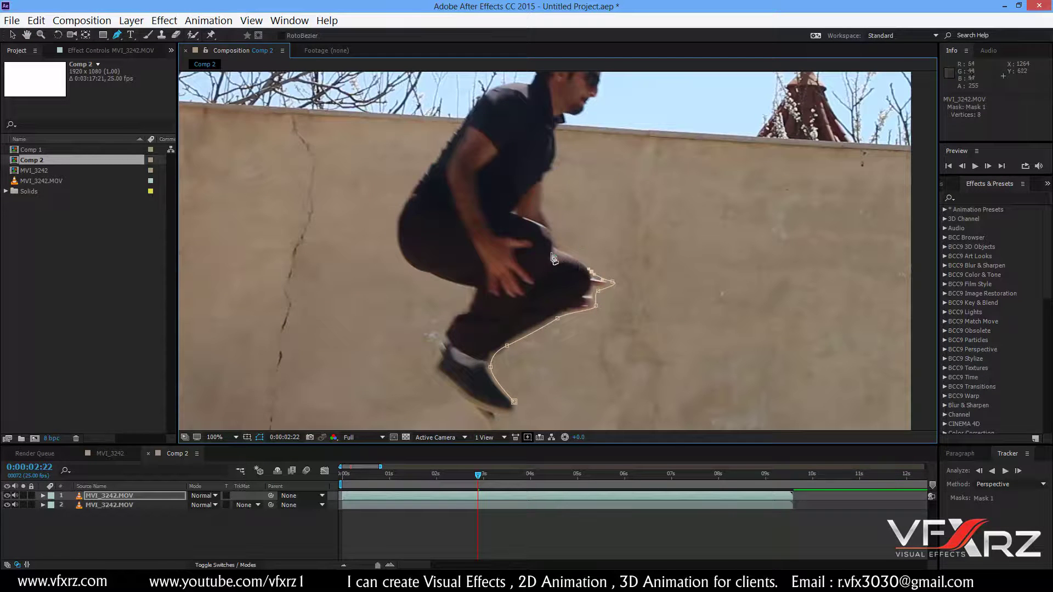
left_click_drag(568, 253, 548, 217)
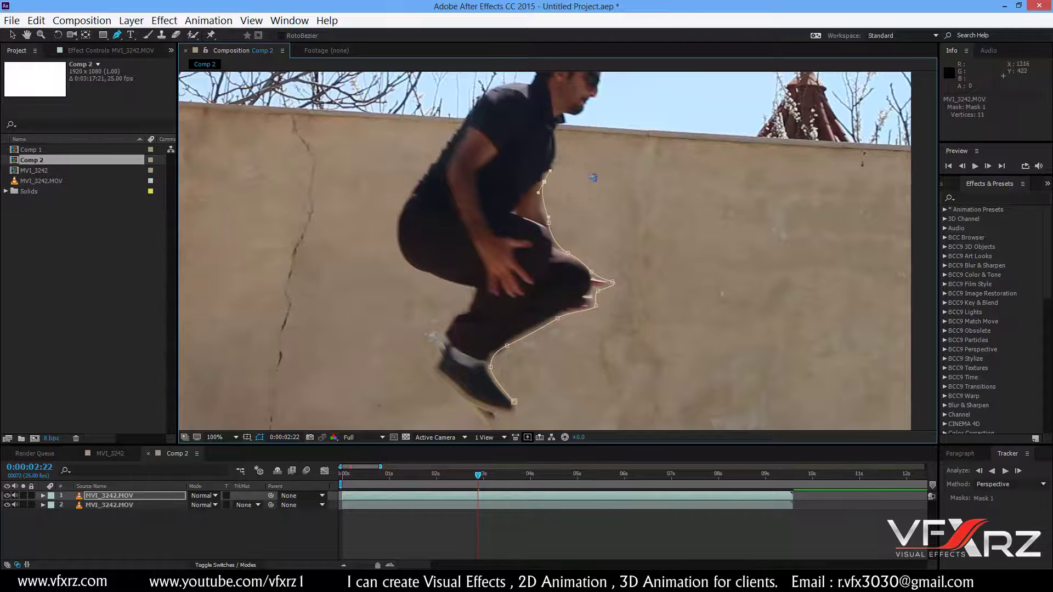
left_click_drag(593, 178, 614, 227)
left_click(579, 179)
left_click(574, 166)
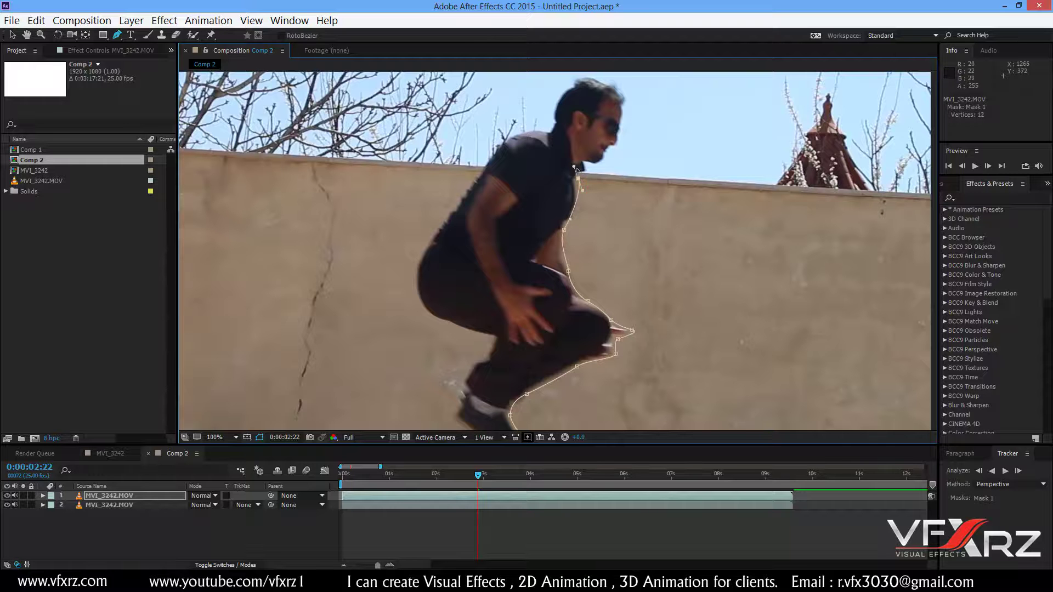
Continue the mask path around the man's head and down his back to the waist.
left_click(584, 172)
left_click_drag(639, 141, 550, 121)
left_click_drag(539, 133, 495, 172)
left_click_drag(472, 211, 549, 164)
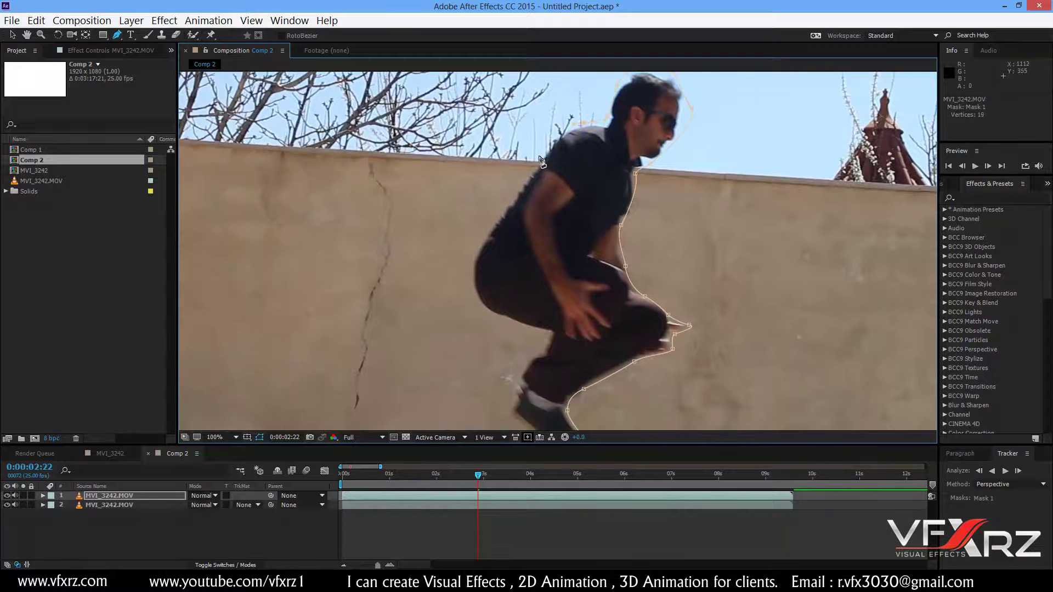
left_click(532, 171)
left_click(505, 210)
left_click(483, 241)
left_click_drag(497, 258, 508, 188)
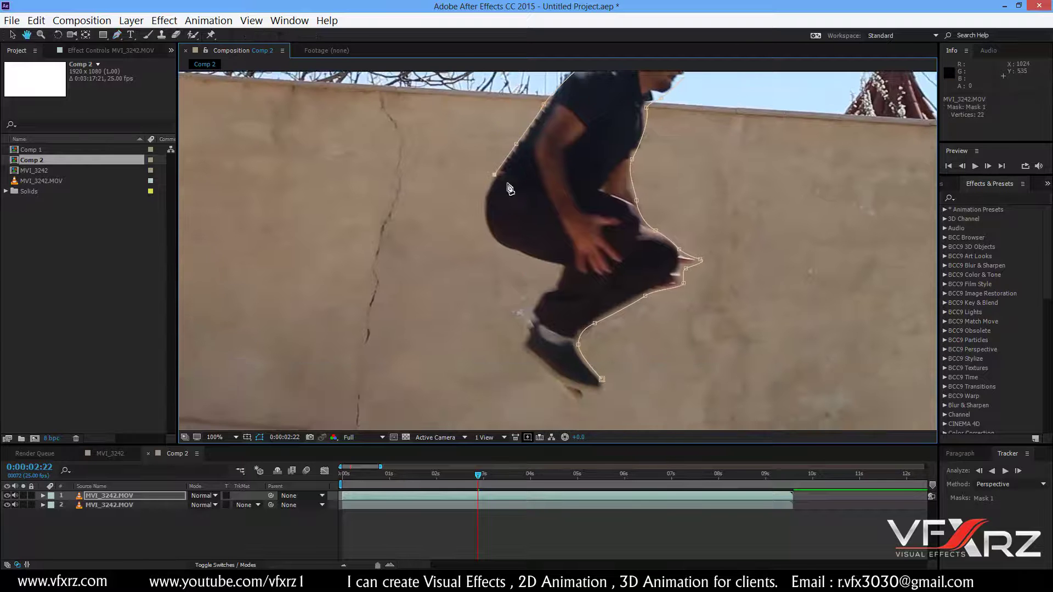
Trace the mask around the man's hips, rear leg and shoe sole, closing it at the starting point.
left_click_drag(525, 250, 556, 260)
left_click(564, 261)
left_click(552, 286)
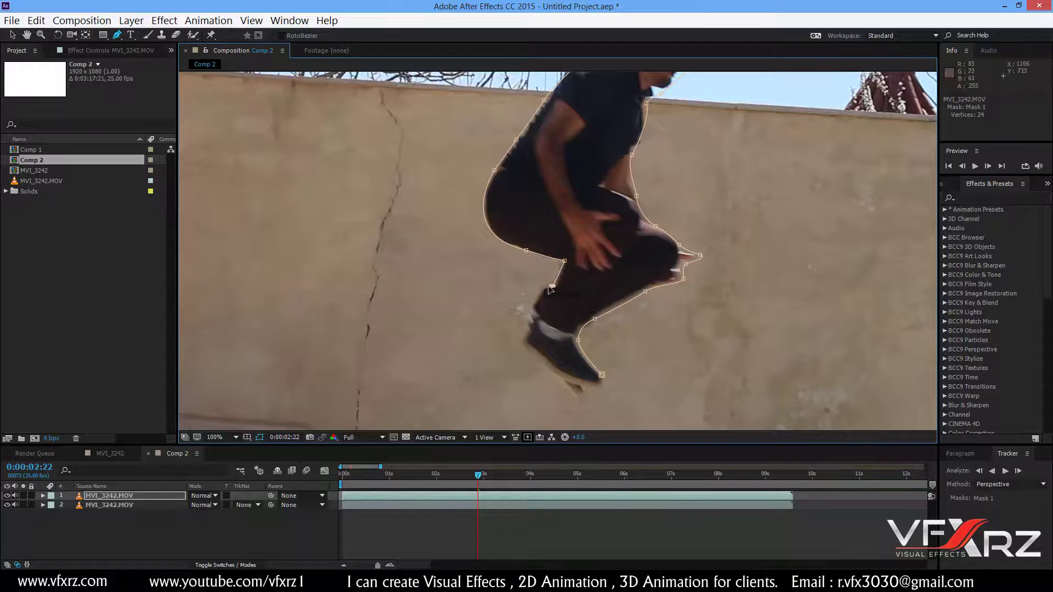
left_click(531, 310)
left_click(527, 343)
left_click(577, 404)
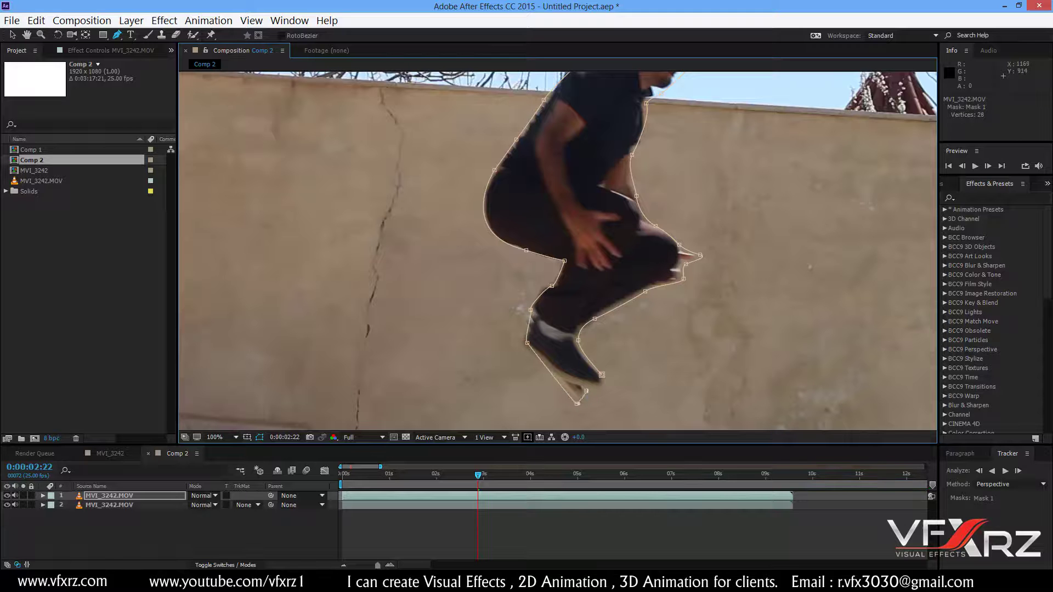
left_click(601, 386)
left_click(602, 376)
left_click_drag(688, 180, 683, 266)
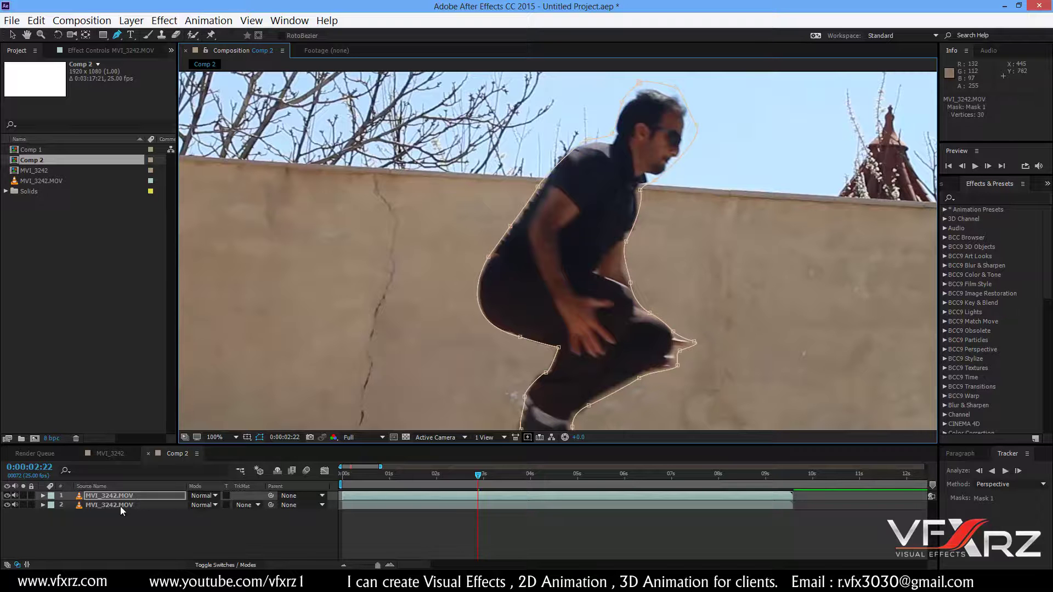
Apply Freeze Frame to the masked upper layer at 0:00:02:22.
left_click(49, 497)
left_click(44, 497)
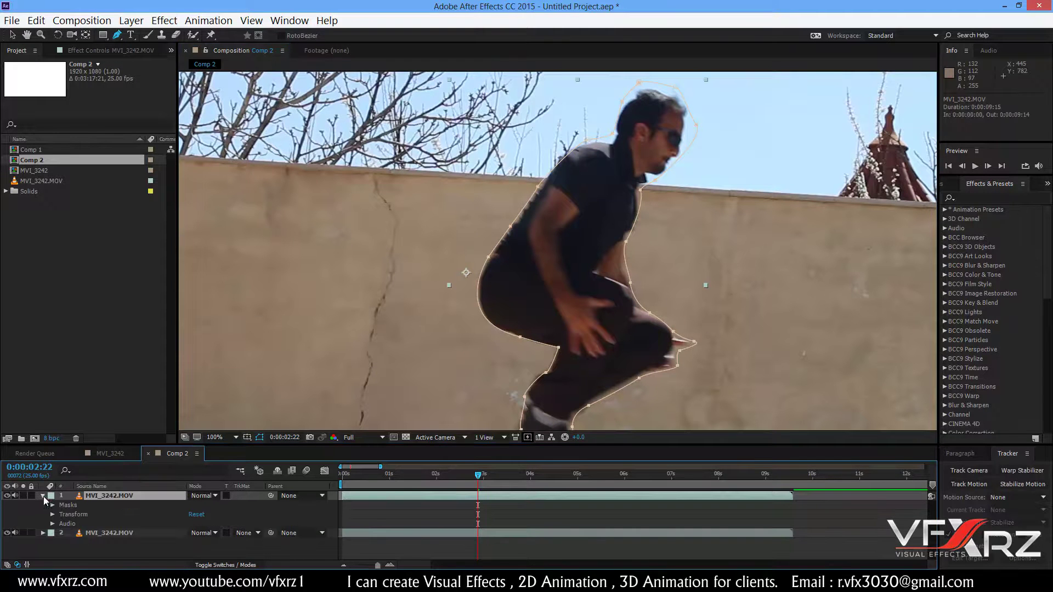
right_click(127, 499)
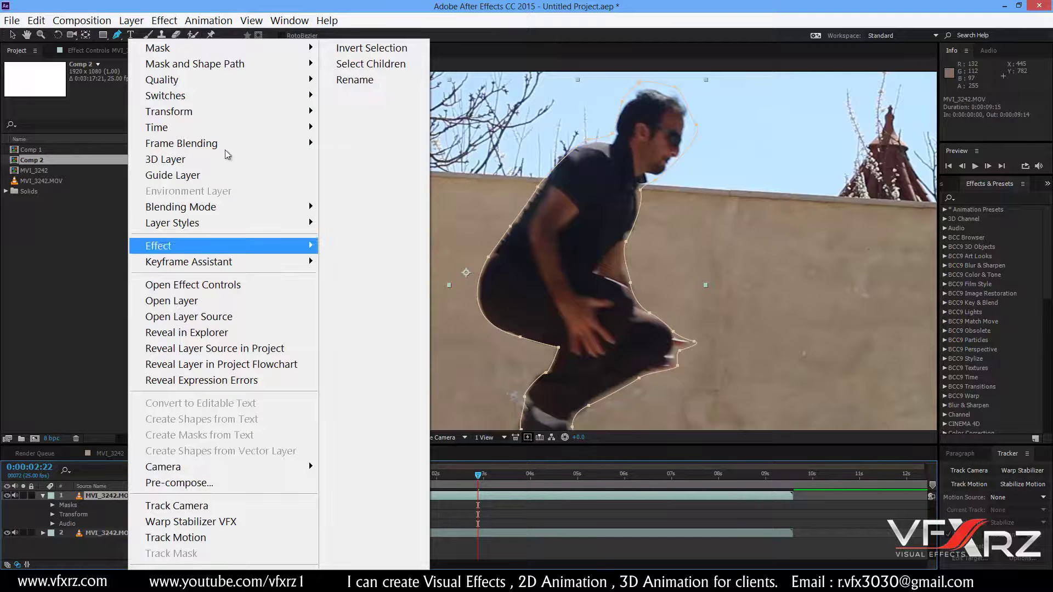
mouse_move(263, 127)
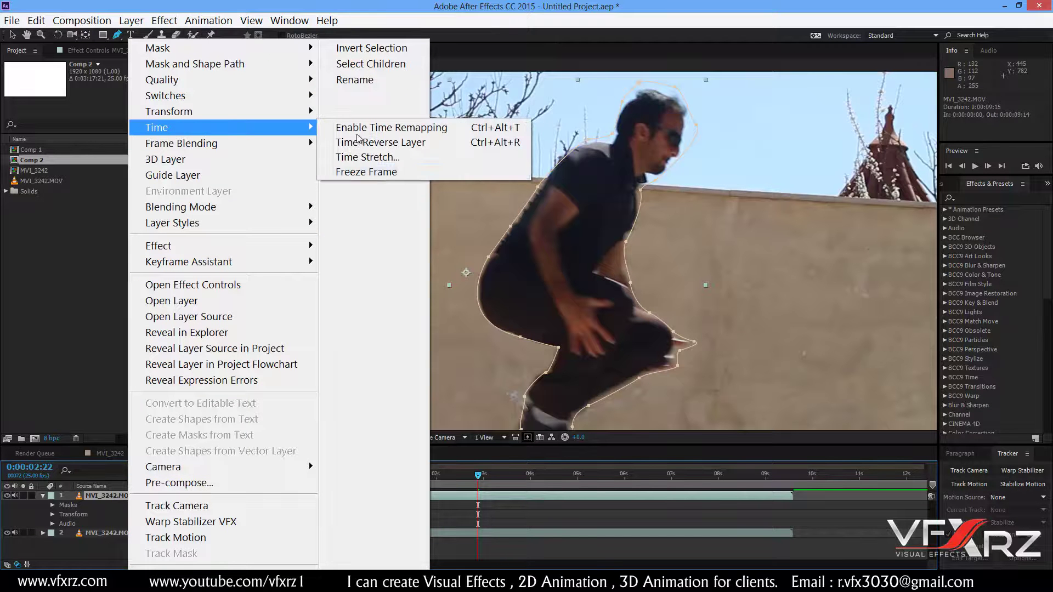
left_click(383, 175)
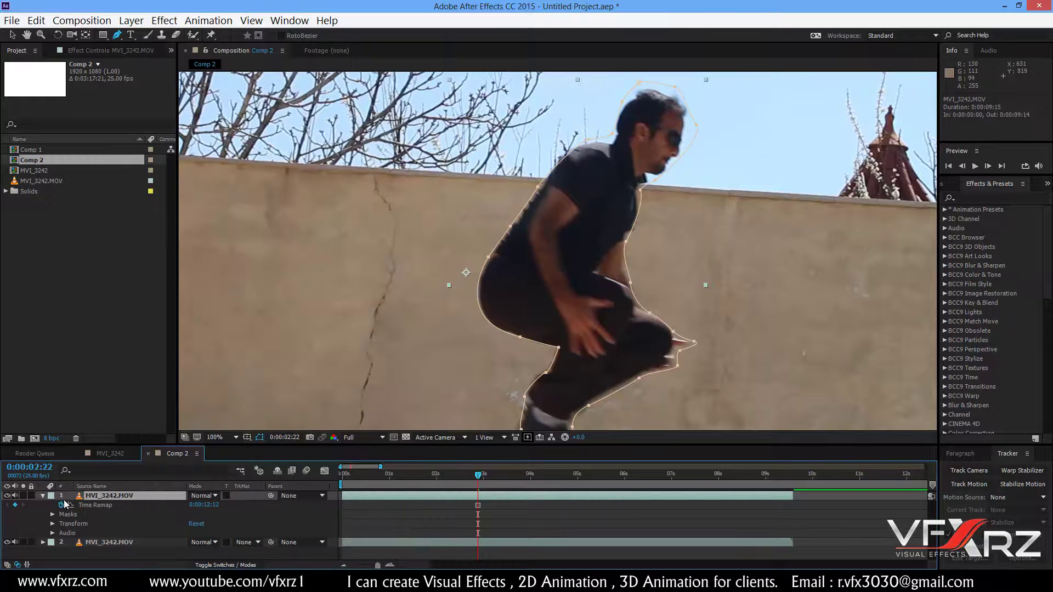
Freeze the lower footage layer at 0:00:04:05, where the man has left the shot and only the wall shows.
left_click(114, 543)
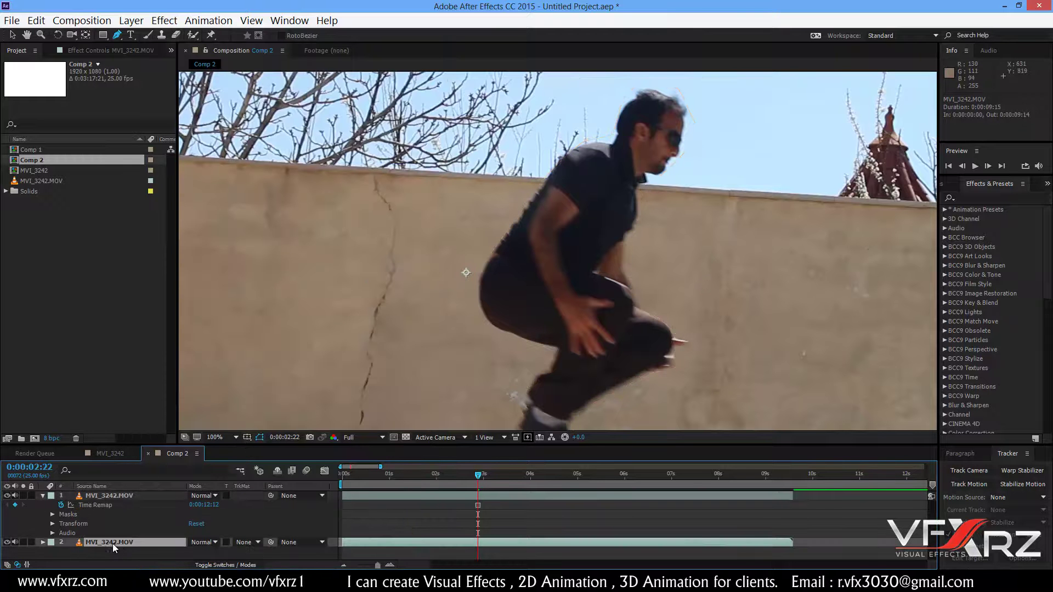
mouse_move(479, 476)
left_mouse_down()
mouse_move(501, 476)
mouse_move(468, 476)
mouse_move(495, 476)
left_mouse_up()
scroll(551, 297, "down", 2)
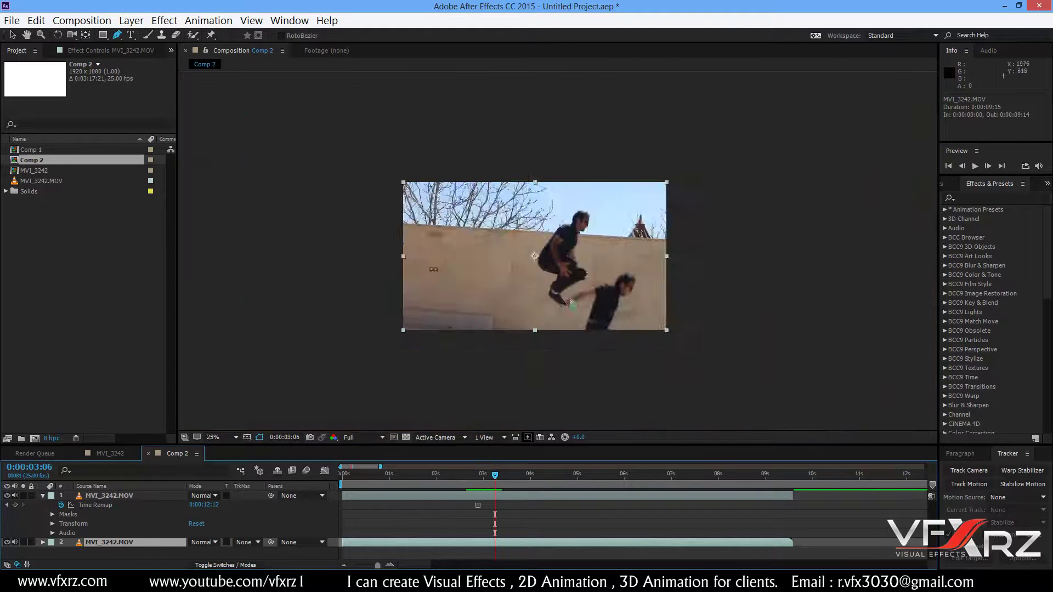
scroll(569, 299, "up", 1)
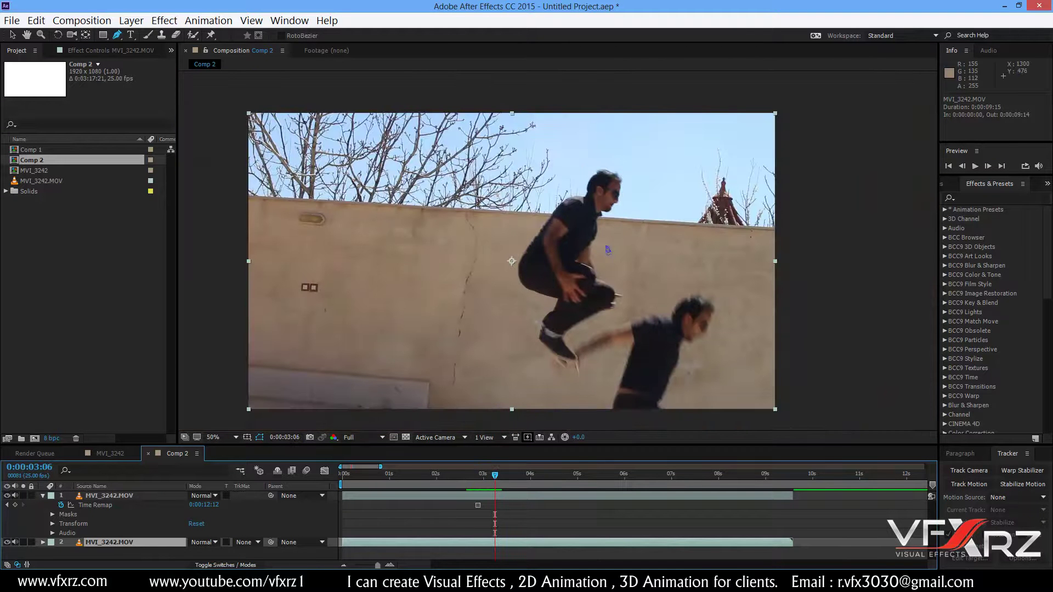
left_click_drag(494, 475, 540, 475)
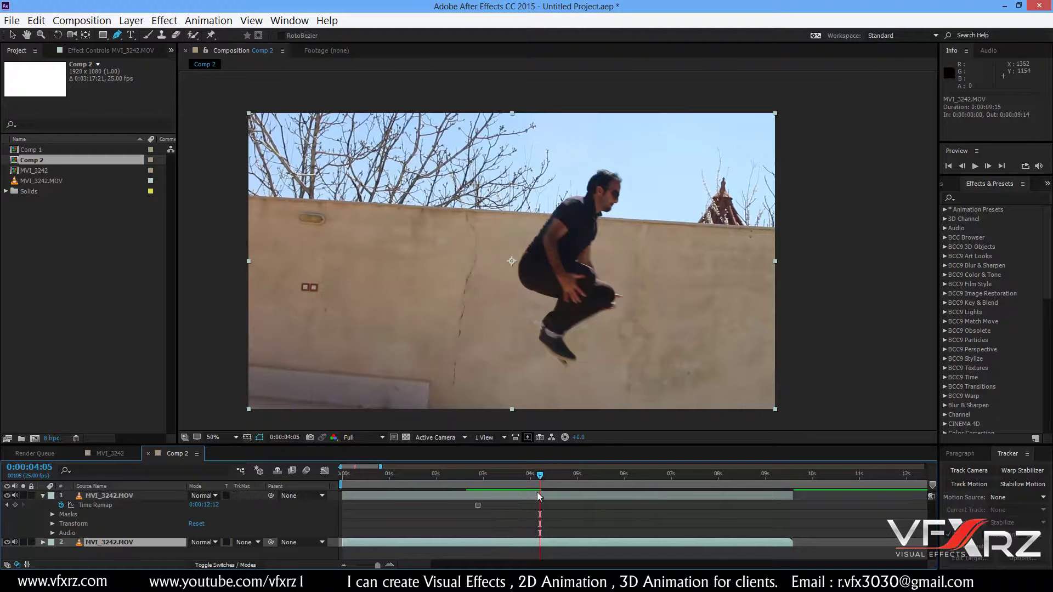
right_click(542, 544)
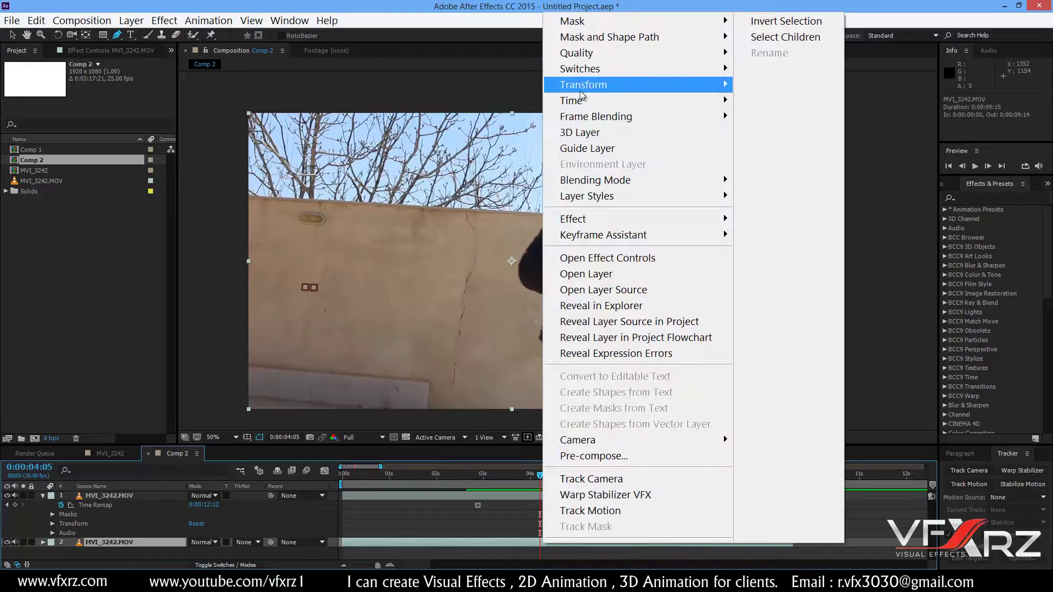
mouse_move(658, 100)
left_click(781, 145)
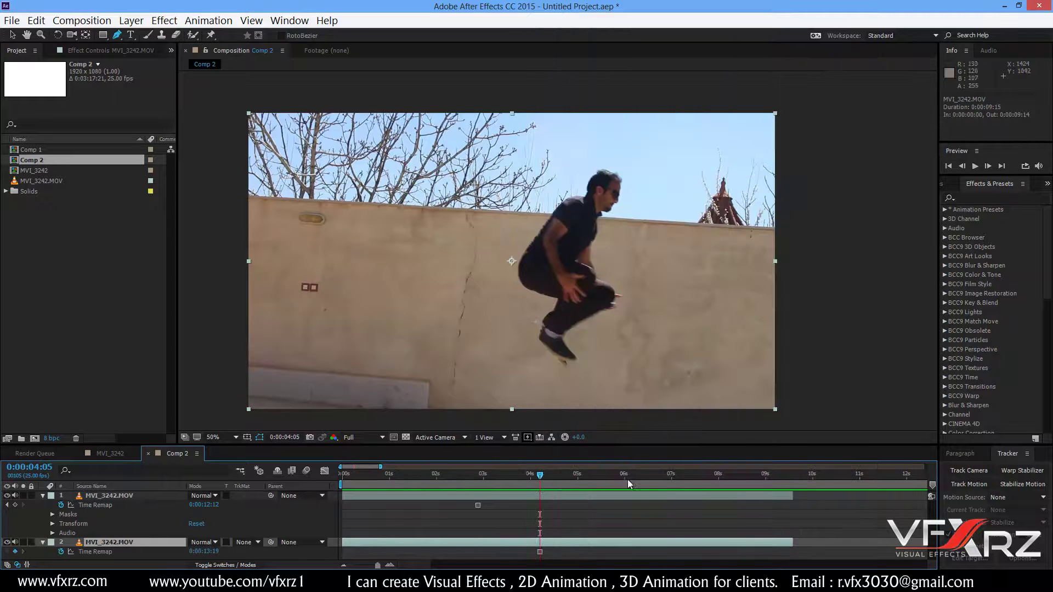
Toggle the masked layer's visibility at 0:00:03:20 to compare the frozen man with the clean background.
key("Page_Up")
left_click(524, 500)
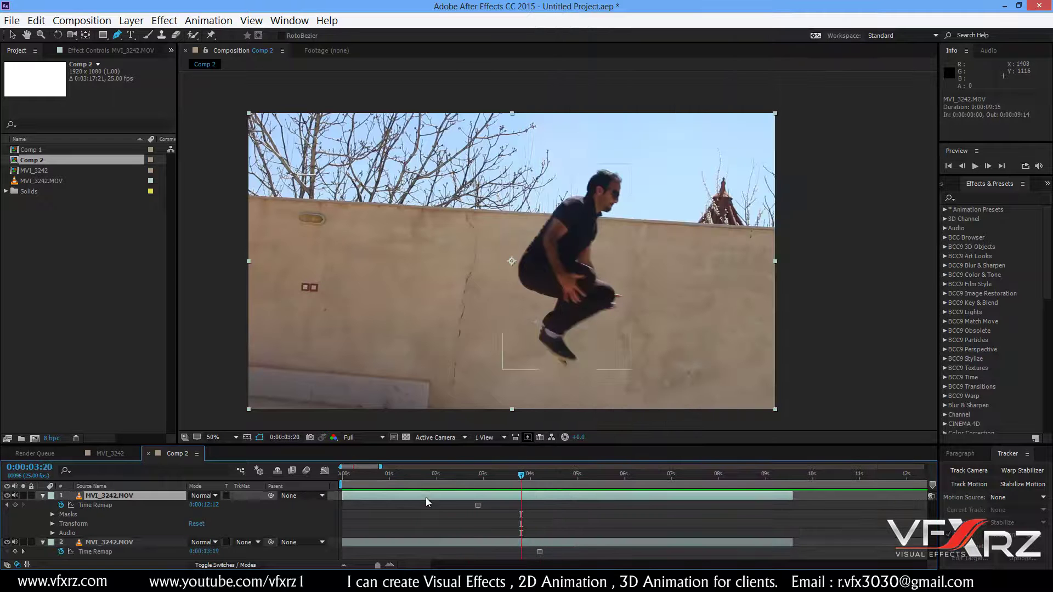
left_click(9, 496)
left_click(9, 496)
left_click(9, 496)
left_click(9, 495)
left_click(9, 496)
left_click(9, 495)
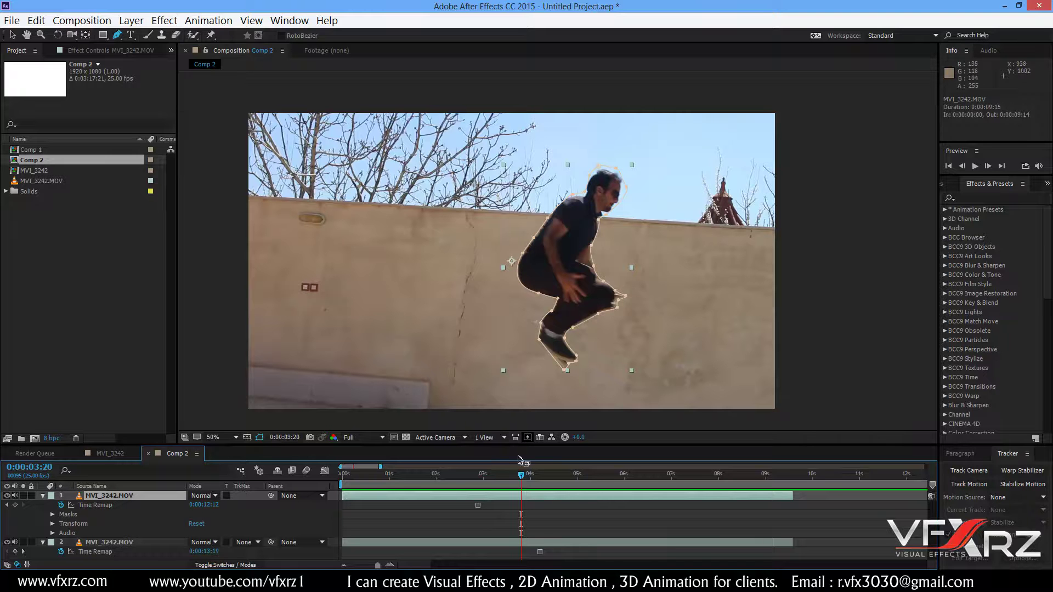
Duplicate the frozen, masked layer of the man.
left_click(451, 475)
left_click(37, 21)
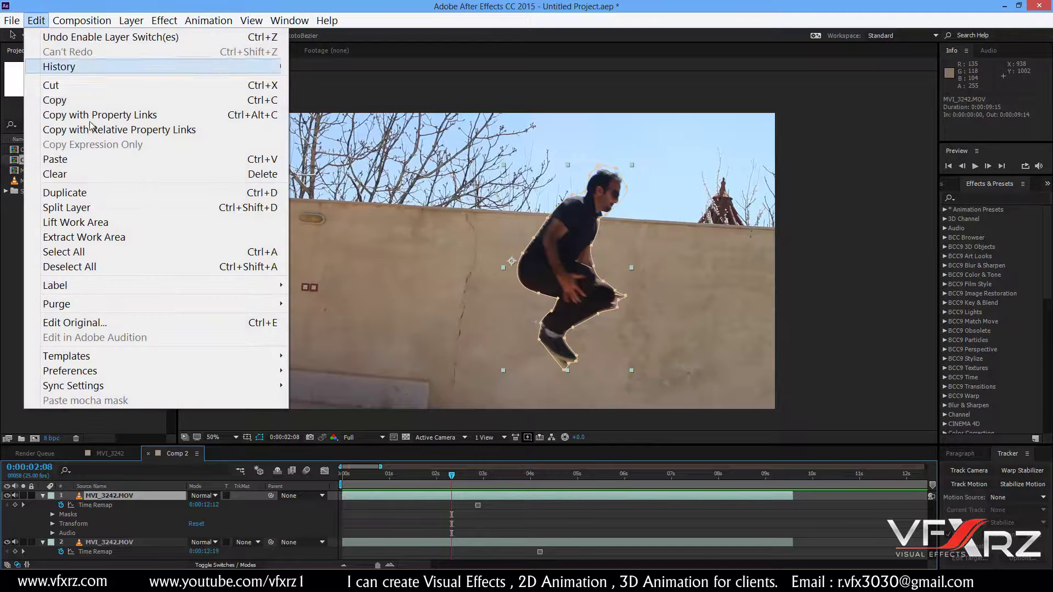
left_click(90, 193)
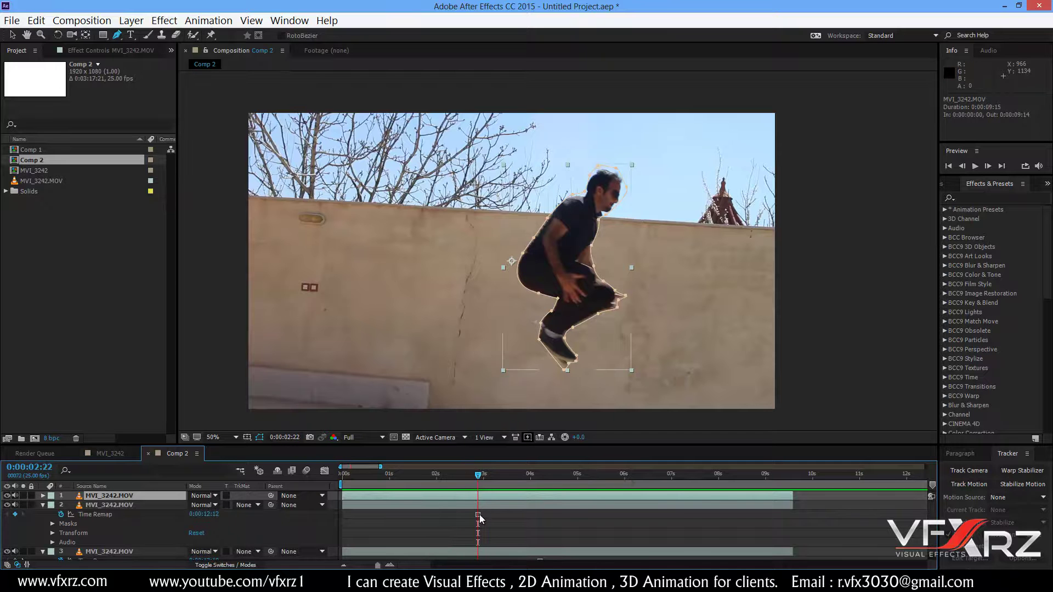
Remove the Time Remap freeze and the masks from the uppermost duplicate layer.
left_click(43, 496)
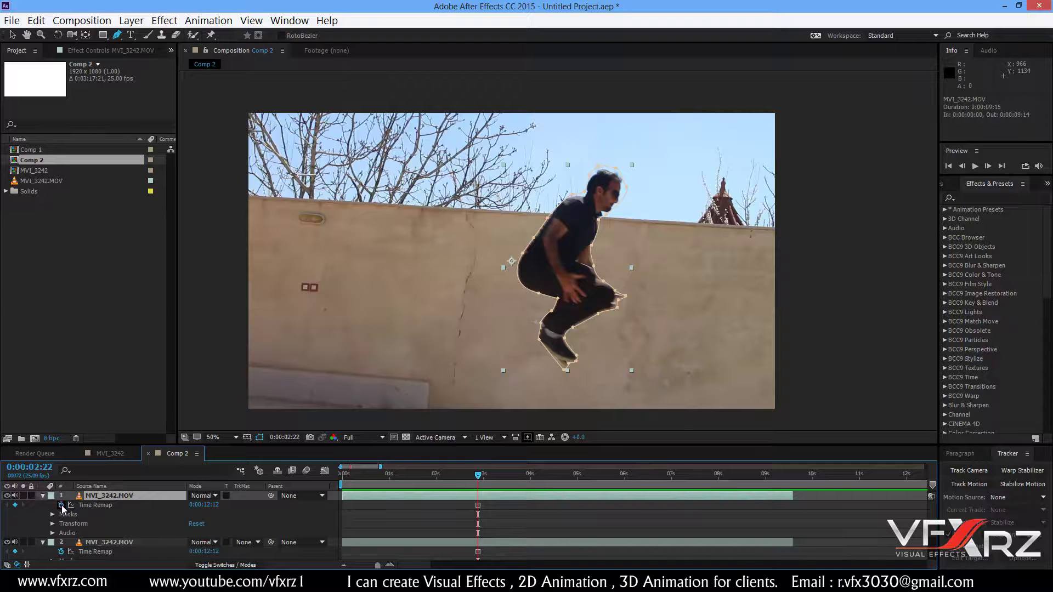
left_click(61, 504)
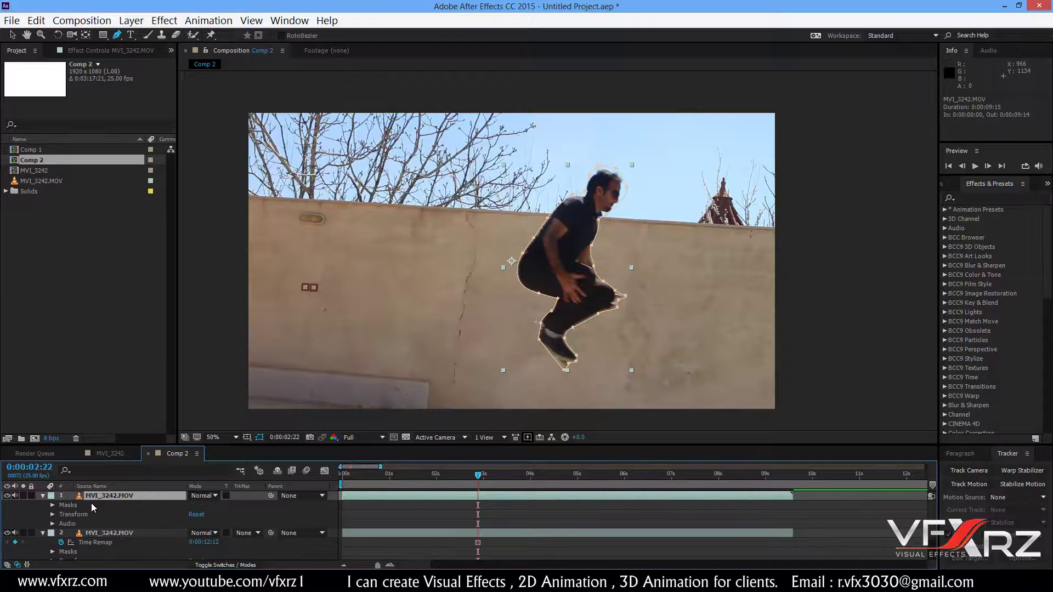
left_click(66, 505)
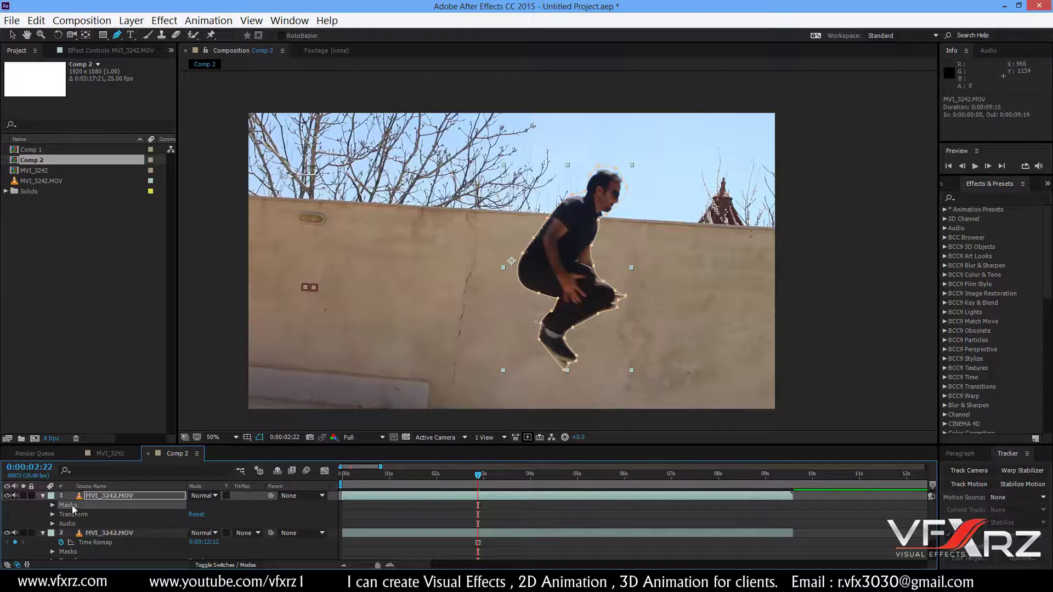
key("Delete")
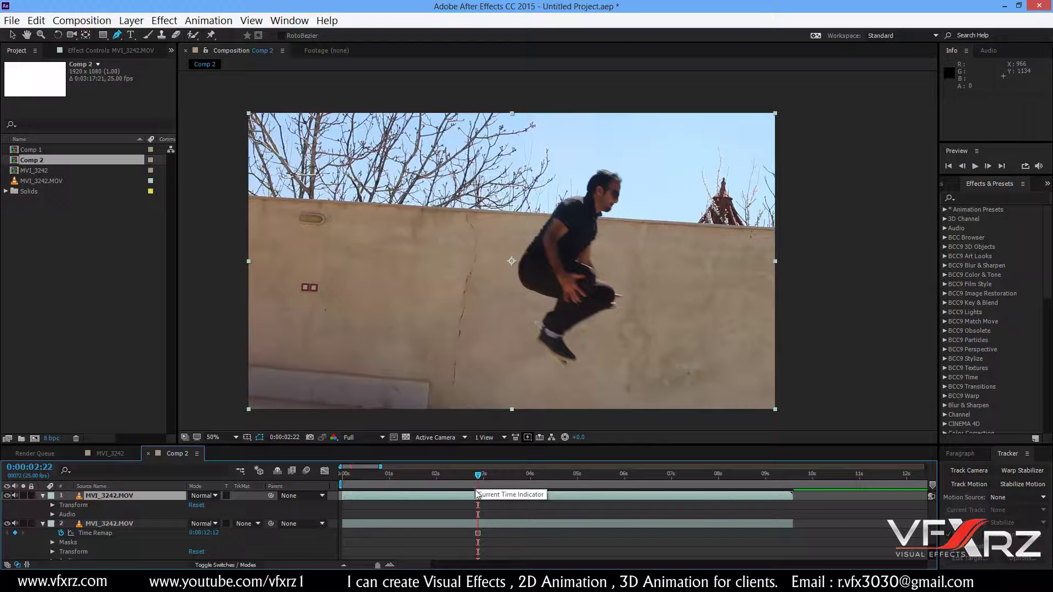
Trim the end of the uppermost layer to 0:00:02:22 and play the composition from the start.
left_click_drag(791, 495, 410, 481)
key("space")
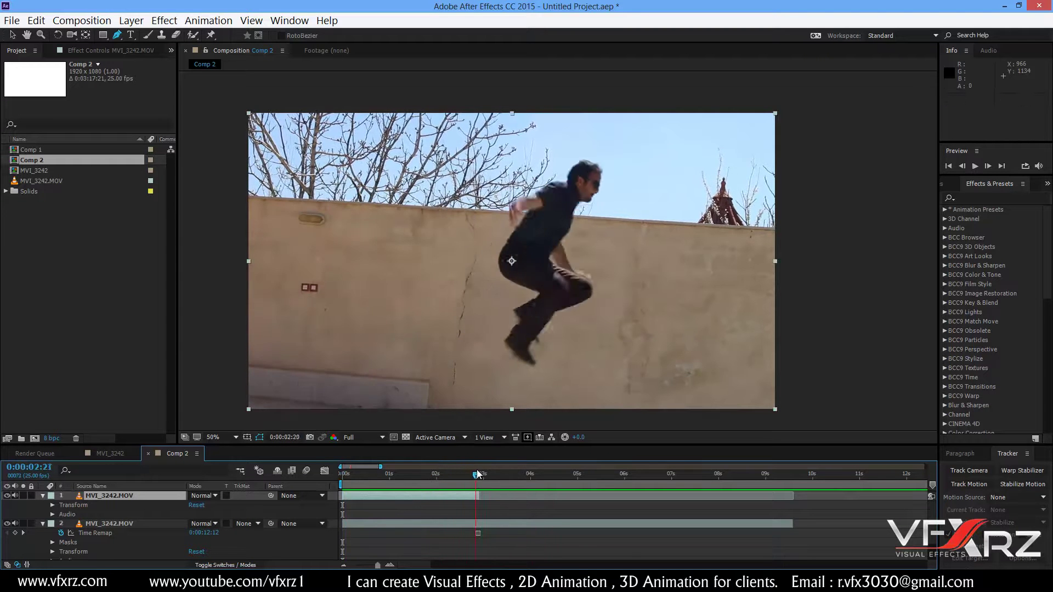
key("space")
left_click_drag(483, 474, 340, 475)
key("space")
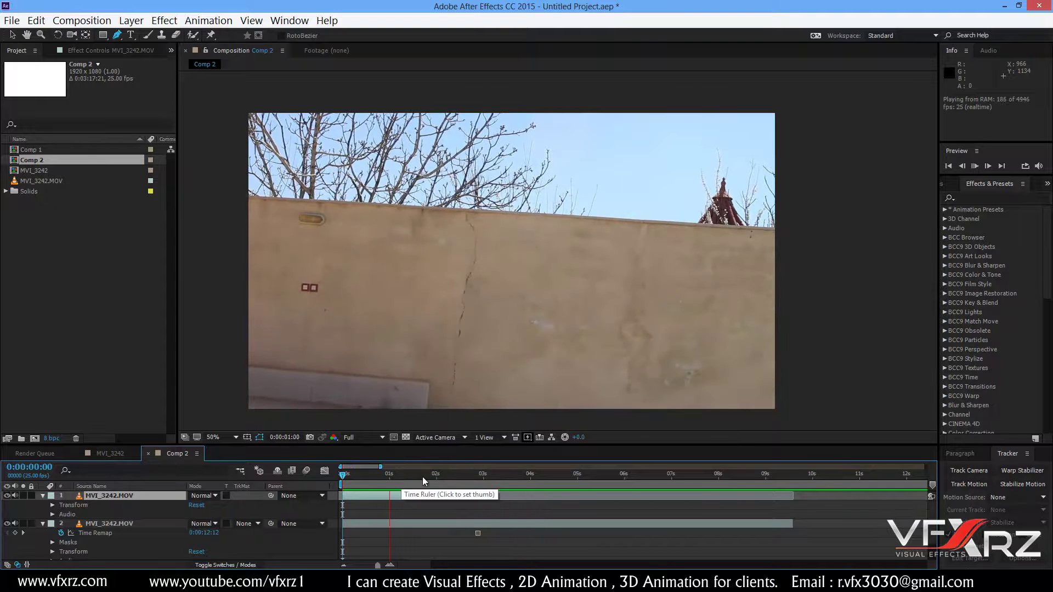
key("space")
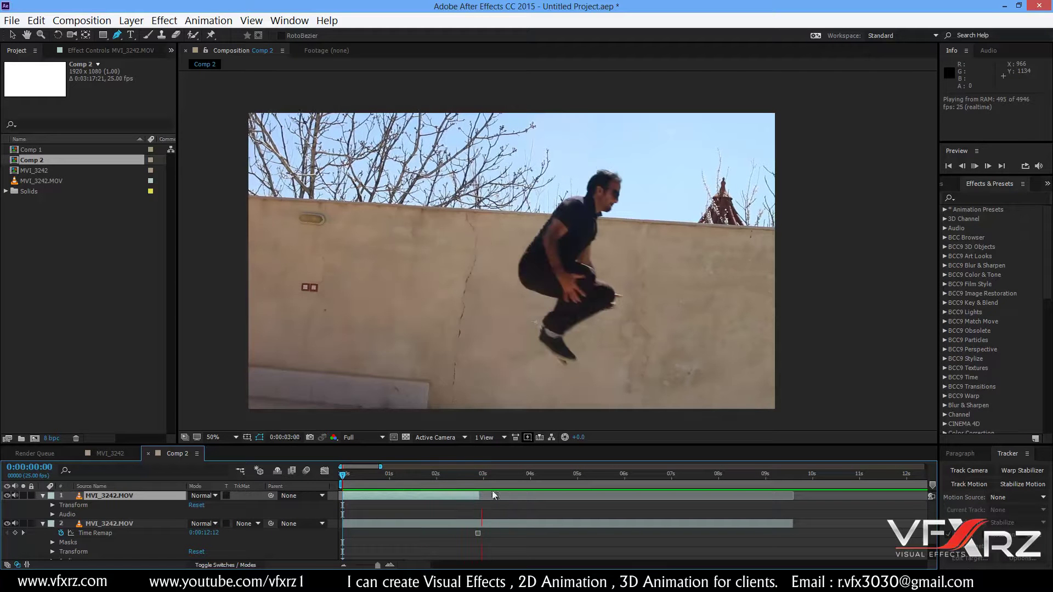
Apply the CC Scatterize simulation effect to the frozen, masked second layer, with the time at 0:00:02:23.
left_click_drag(478, 480, 480, 482)
left_click(499, 522)
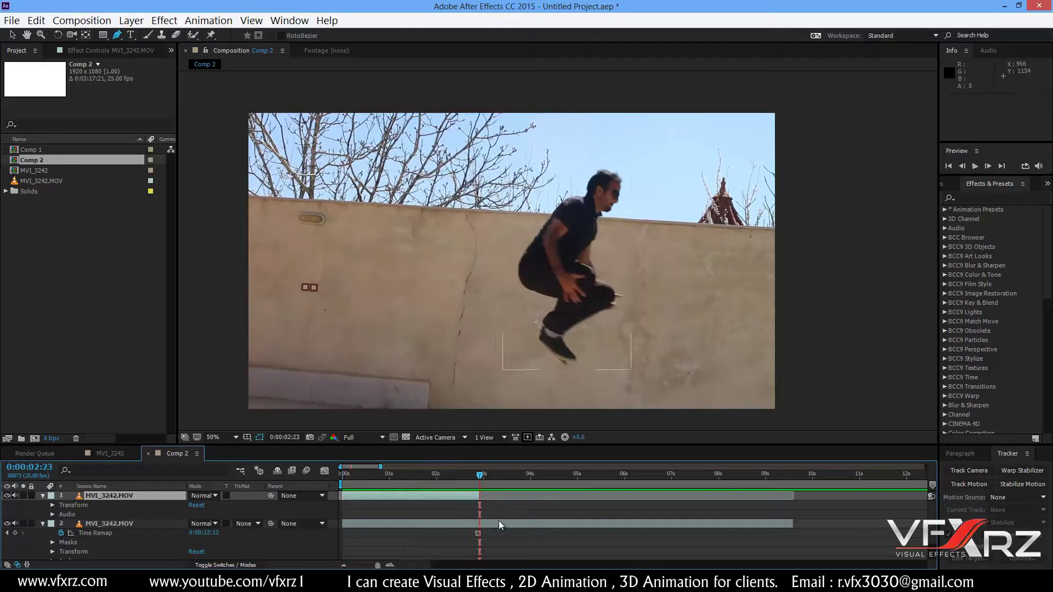
left_click(43, 496)
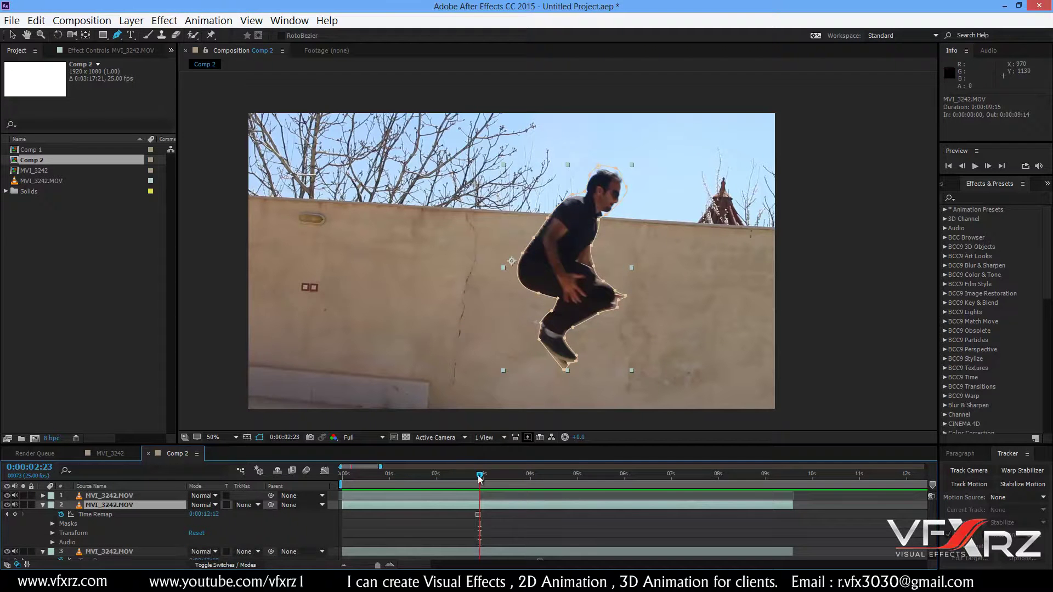
left_click(164, 20)
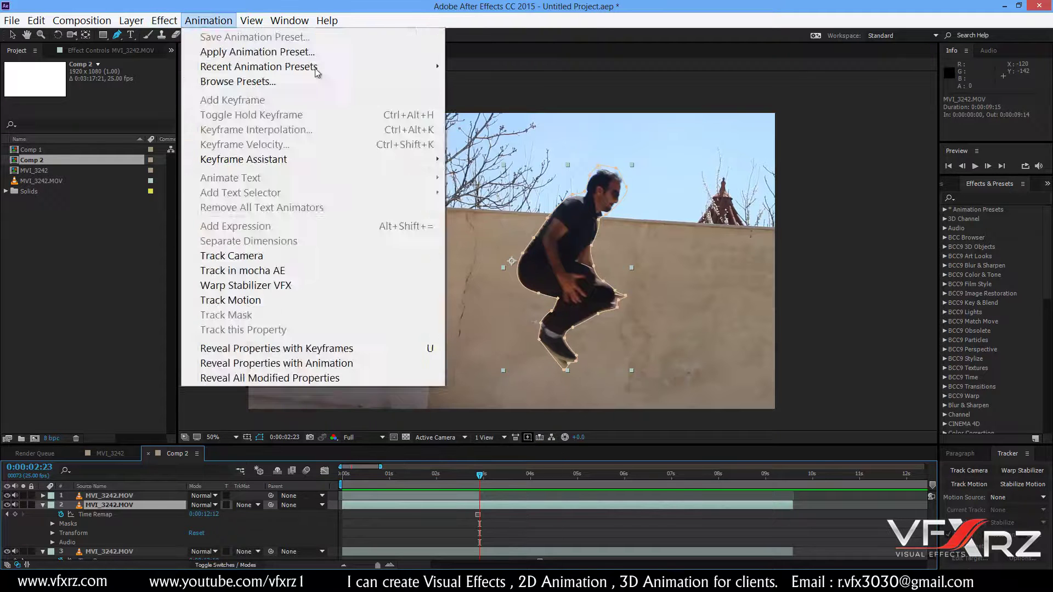
mouse_move(505, 155)
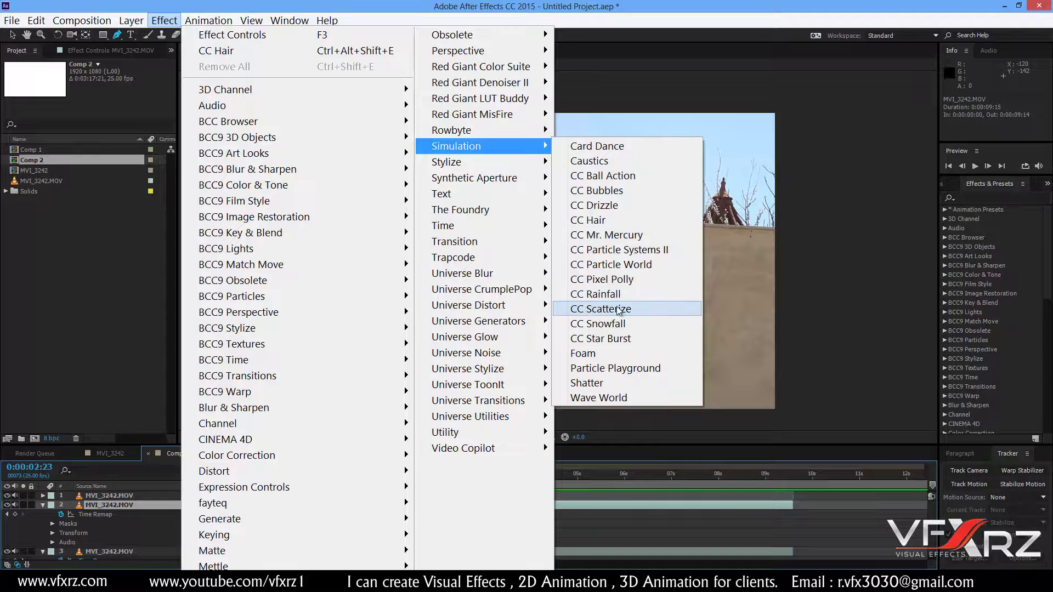
left_click(640, 310)
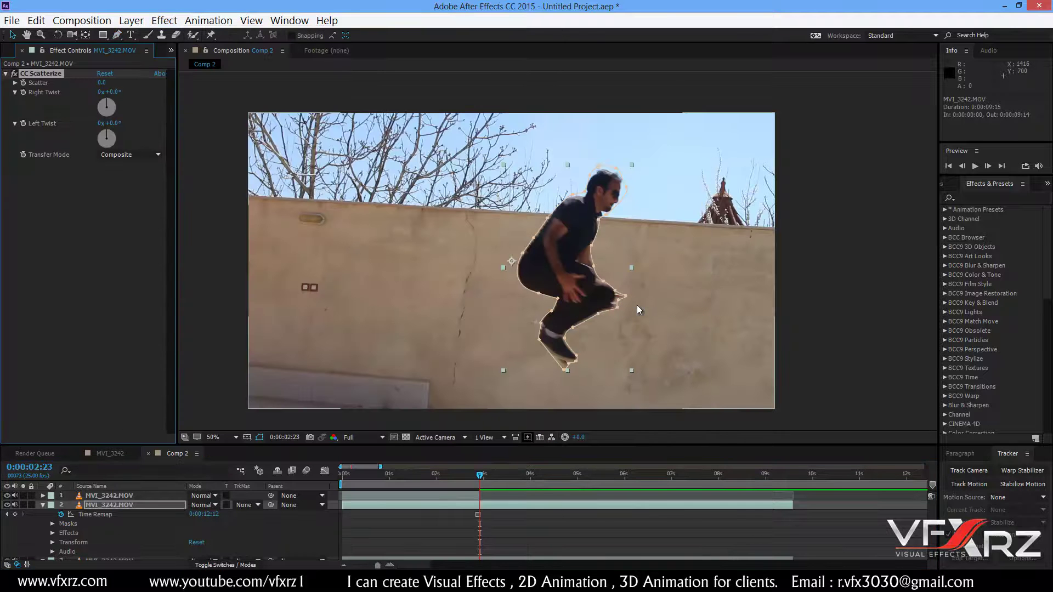
Animate Scatter from 0 at 0:00:02:23 to 1000 at 0:00:03:13 and preview the dissolve.
left_click(479, 476)
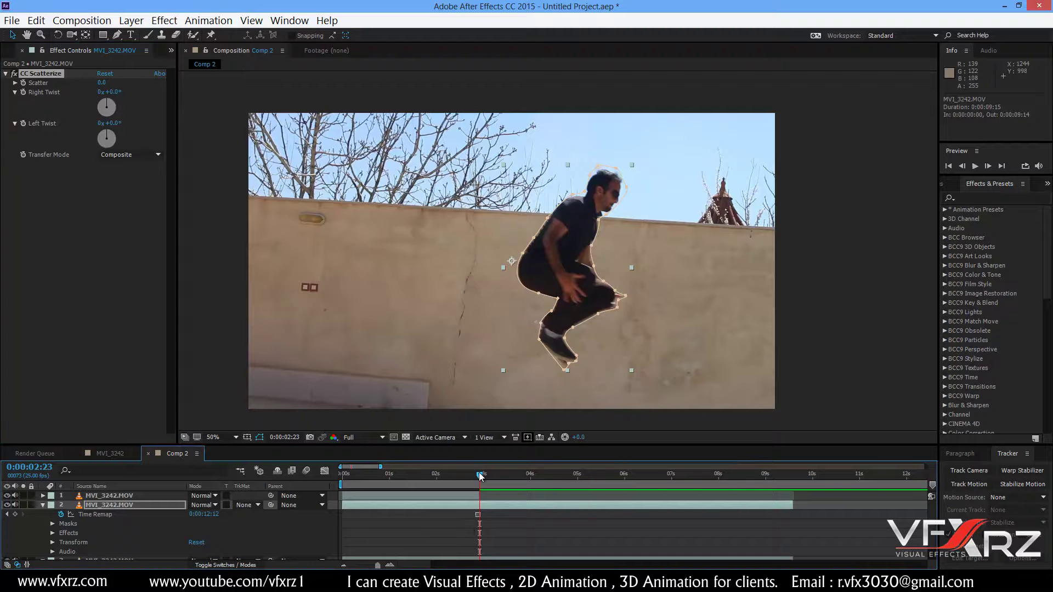
left_click(26, 85)
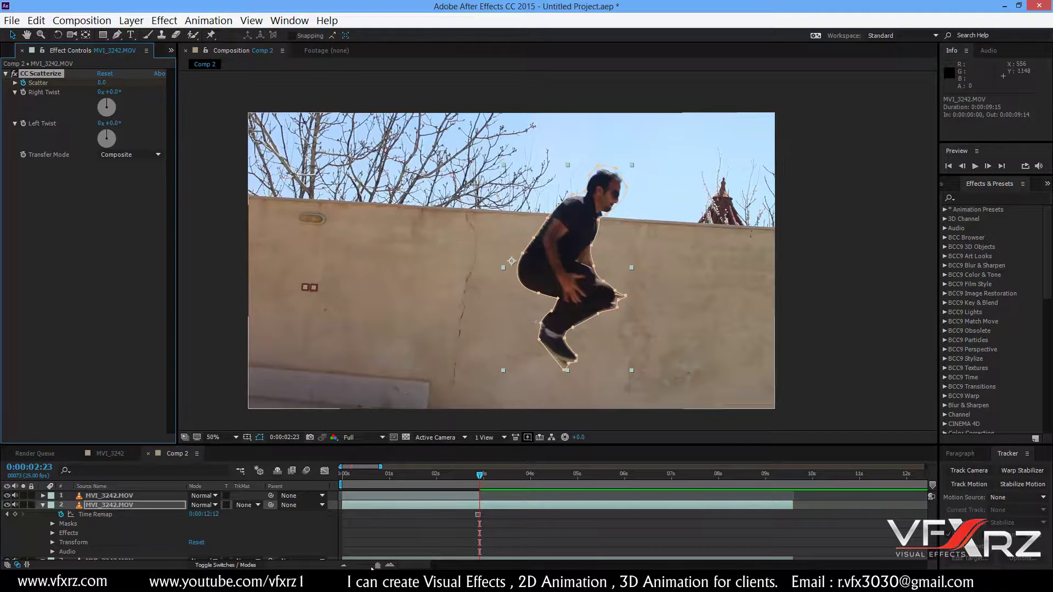
left_click(390, 565)
left_click_drag(527, 479, 536, 479)
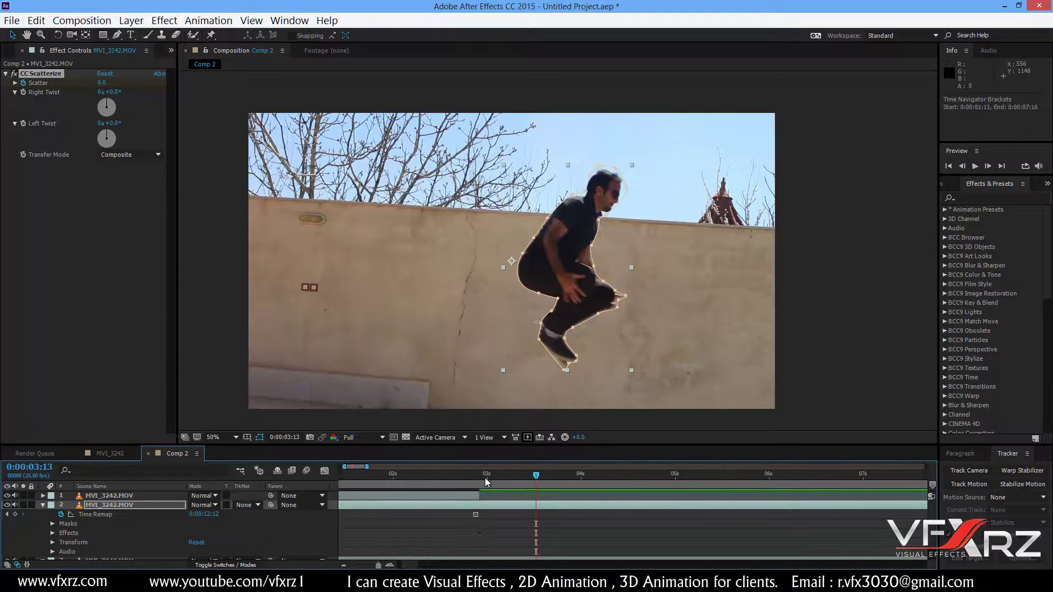
left_click_drag(103, 83, 694, 120)
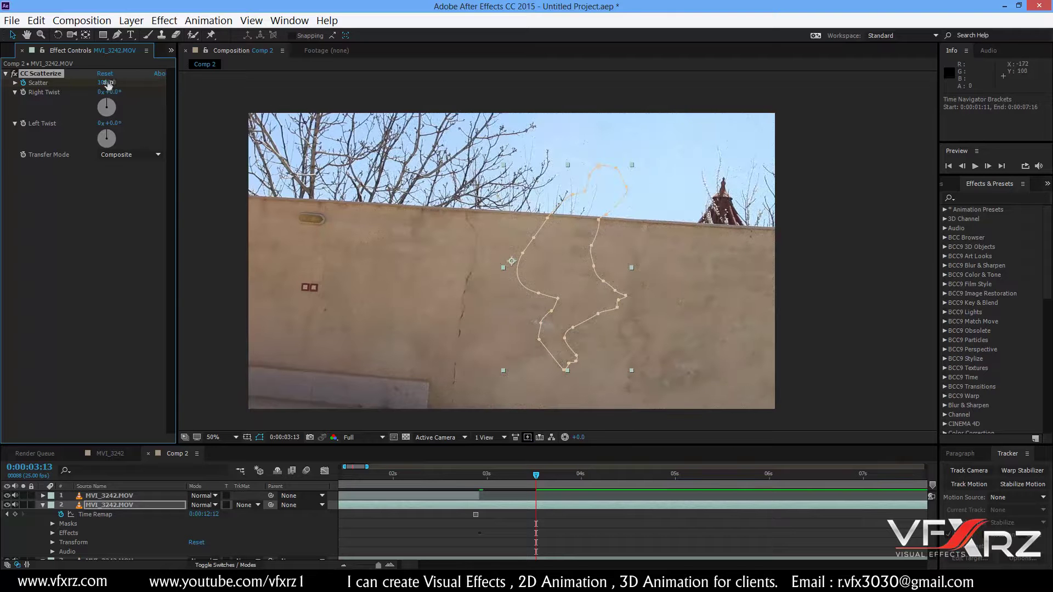
mouse_move(537, 473)
left_mouse_down()
mouse_move(449, 476)
mouse_move(518, 475)
left_mouse_up()
key("space")
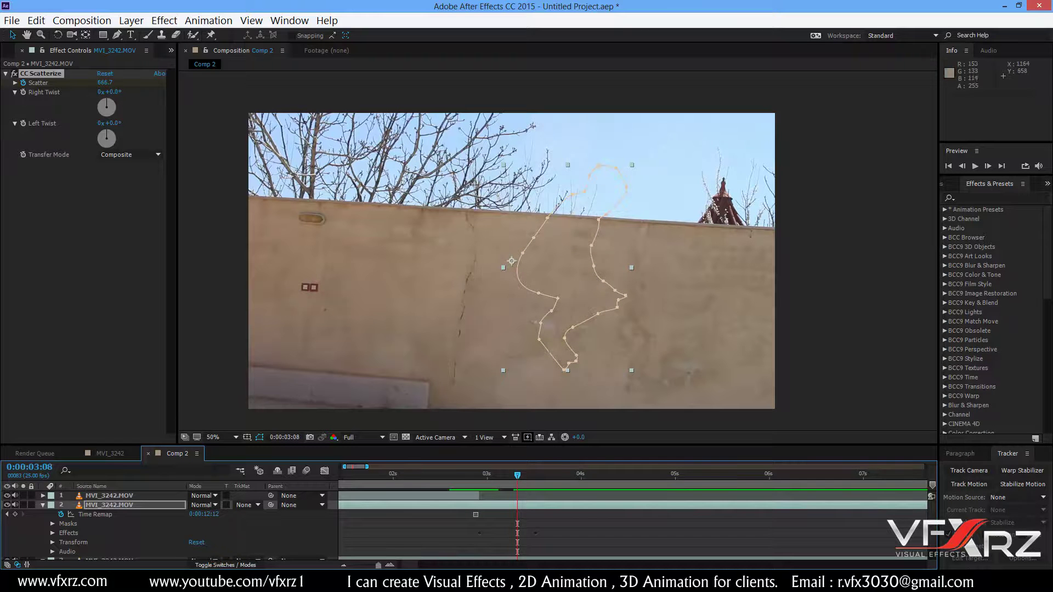
Animate Right Twist and Left Twist of CC Scatterize from 0° at 0:00:02:23 to 40° at 0:00:03:13.
mouse_move(500, 478)
left_mouse_down()
mouse_move(516, 474)
mouse_move(481, 482)
left_mouse_up()
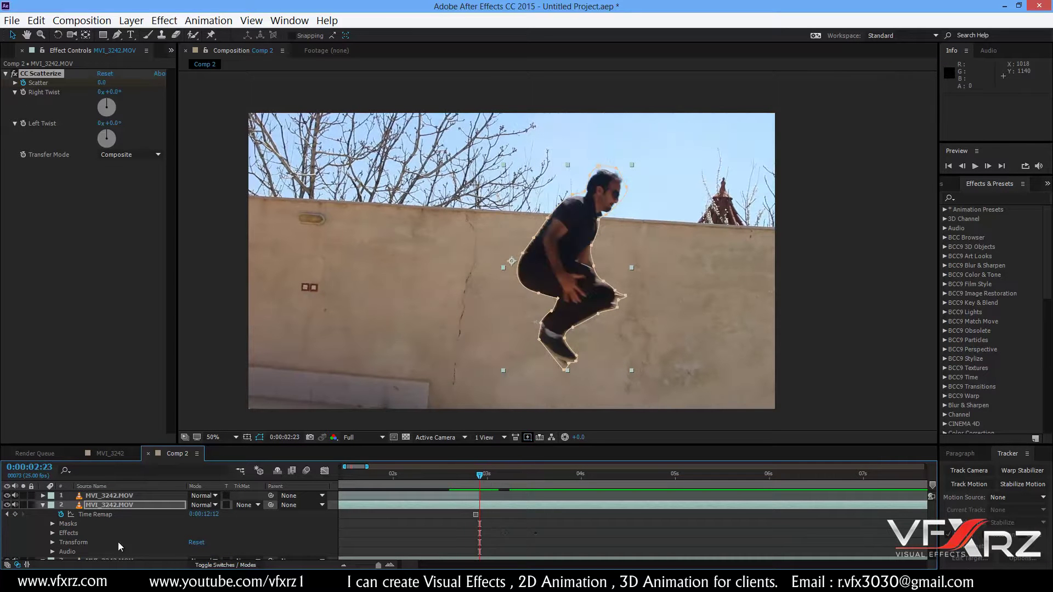
left_click(53, 533)
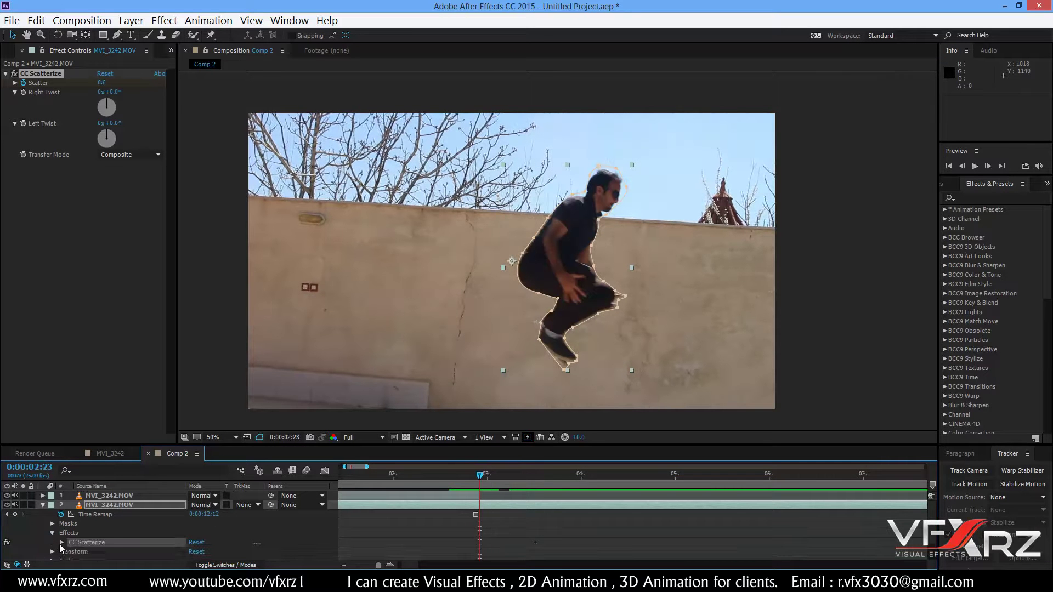
left_click(62, 542)
scroll(150, 525, "down", 2)
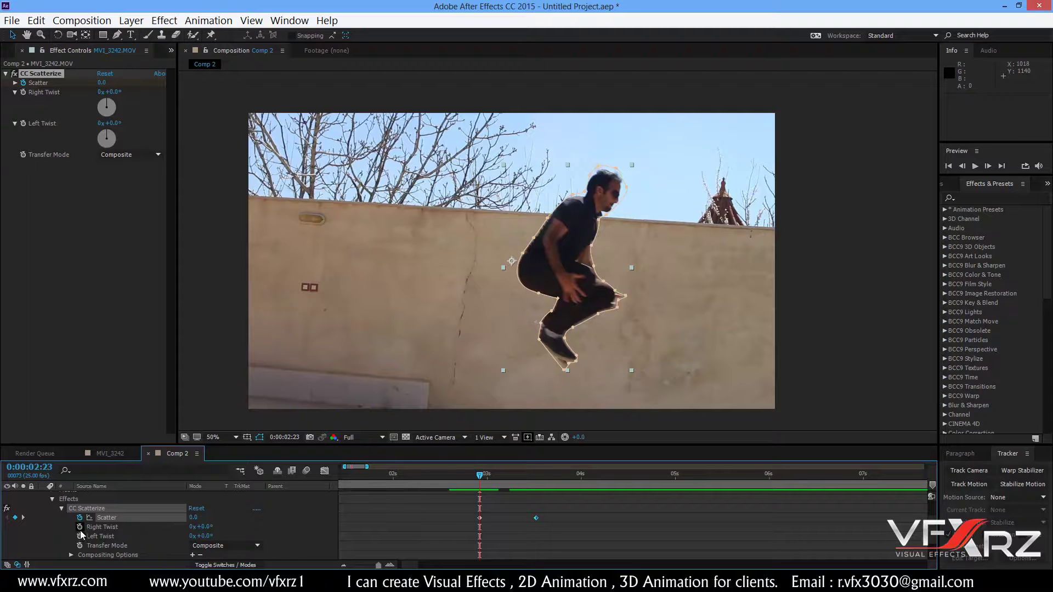
left_click(103, 528)
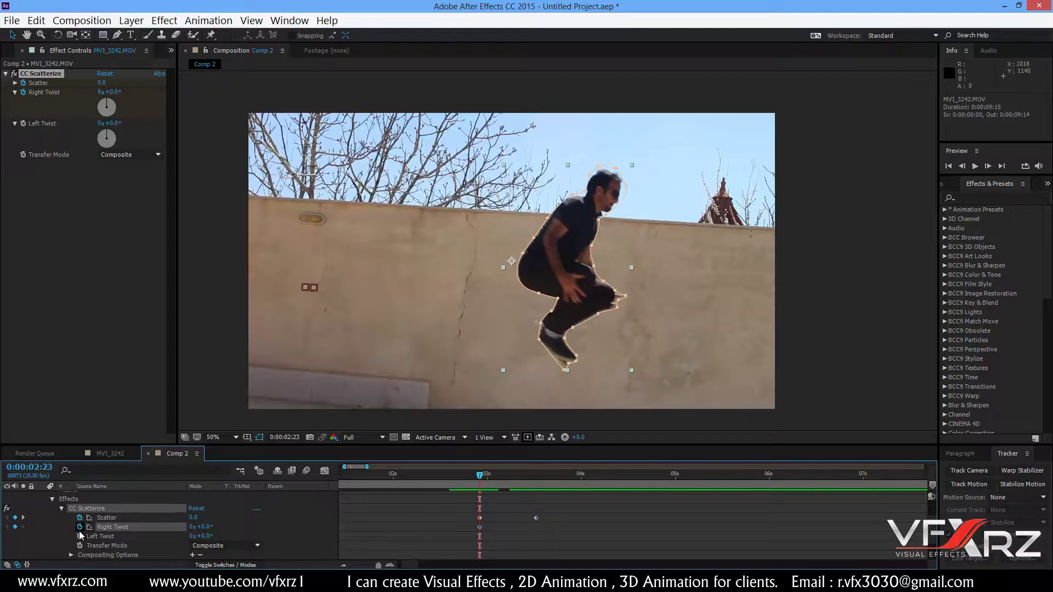
left_click(79, 536)
left_click_drag(479, 482, 521, 482)
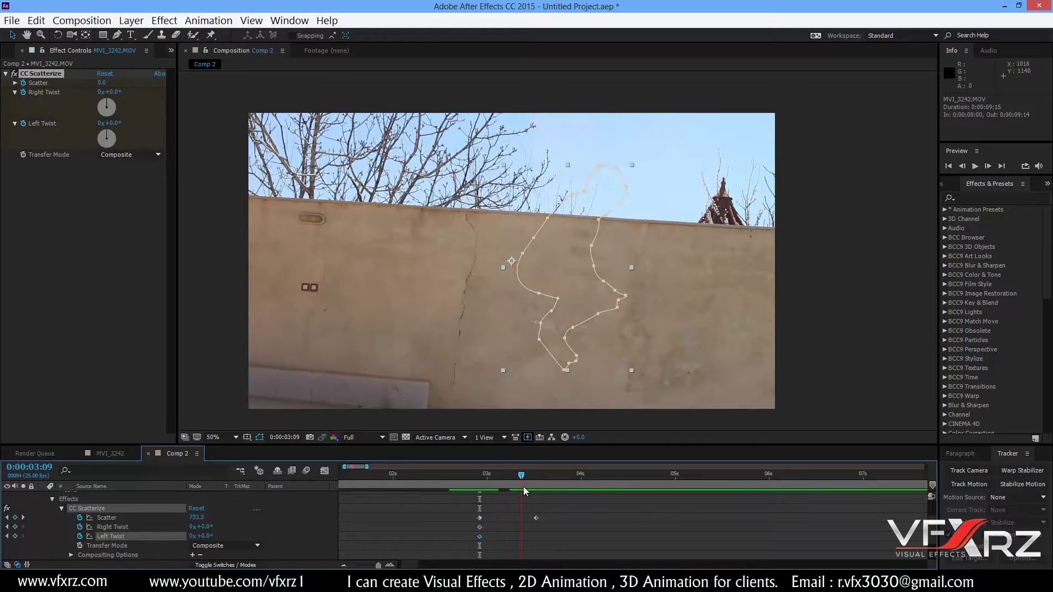
left_click_drag(523, 486, 536, 487)
left_click_drag(217, 527, 226, 533)
Move the second Scatter keyframe to 0:00:06:01 and play the slower dissolve.
left_click_drag(537, 519, 583, 518)
left_click_drag(682, 516, 771, 513)
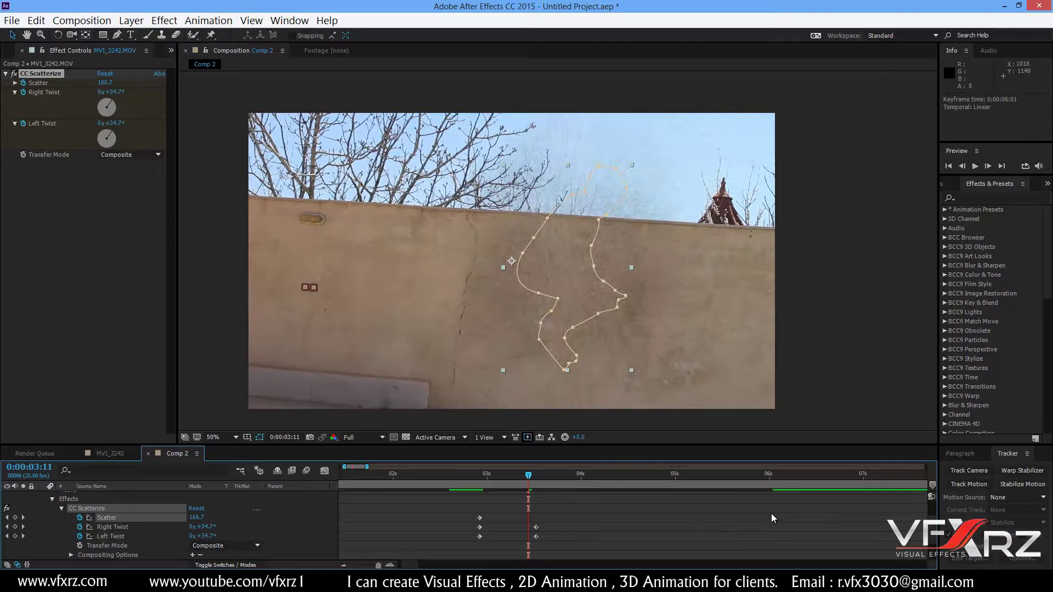
left_click_drag(526, 473, 474, 481)
key("space")
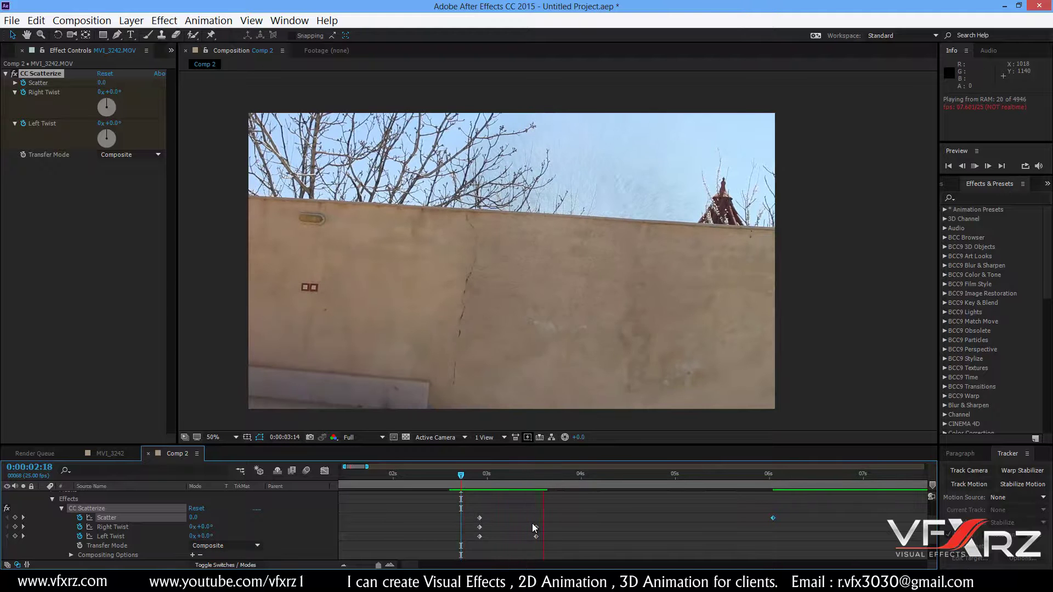
left_click_drag(461, 475, 415, 476)
End the work area at about 7 seconds and preview the composition from the start.
left_click_drag(378, 564, 355, 565)
left_click(371, 475)
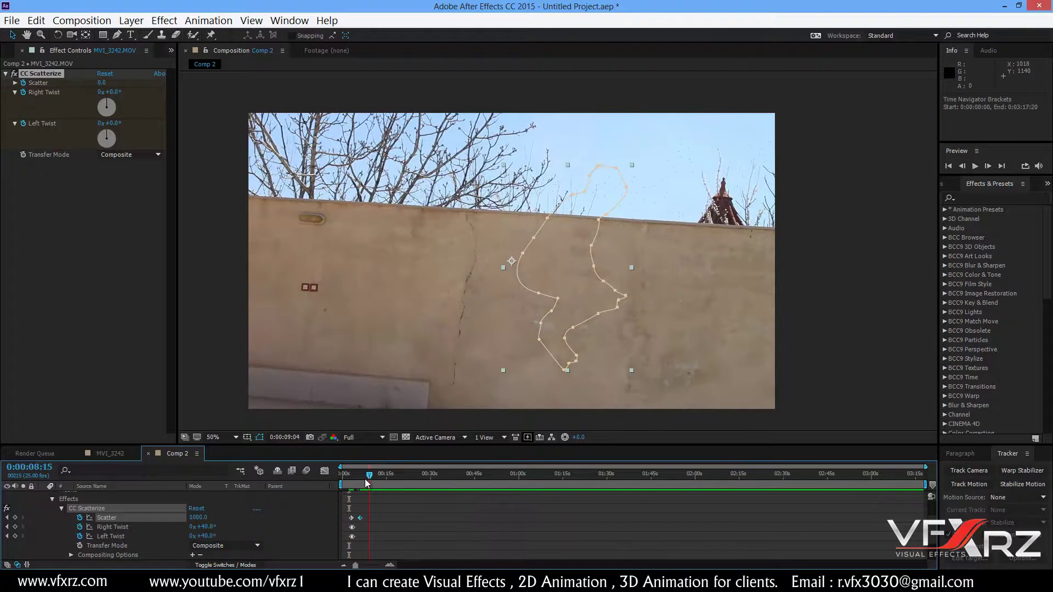
key("n")
left_click(341, 477)
key("space")
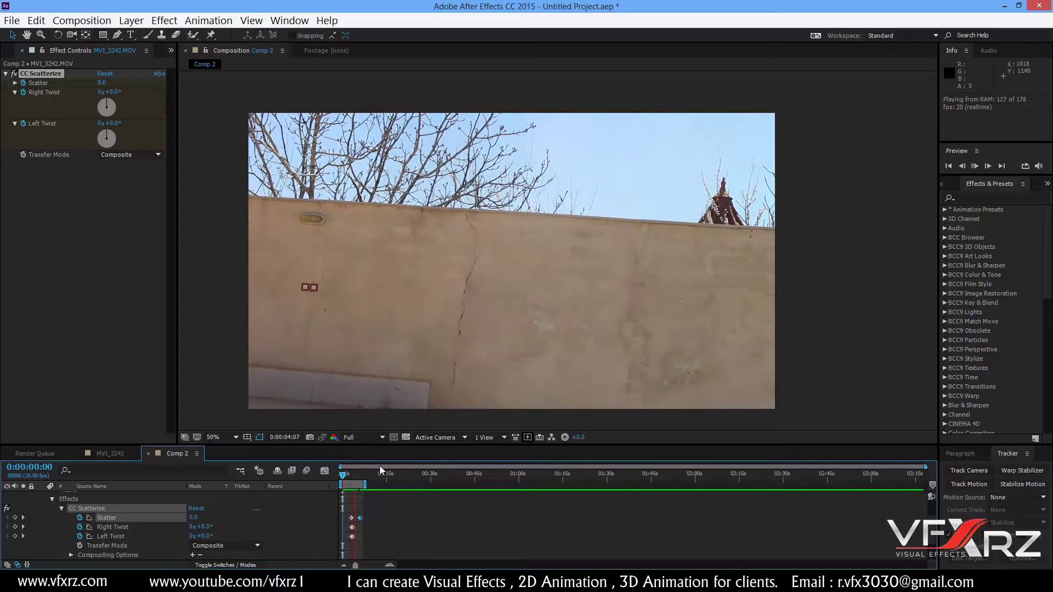
mouse_move(346, 475)
left_mouse_down()
mouse_move(356, 475)
mouse_move(341, 479)
left_mouse_up()
key("space")
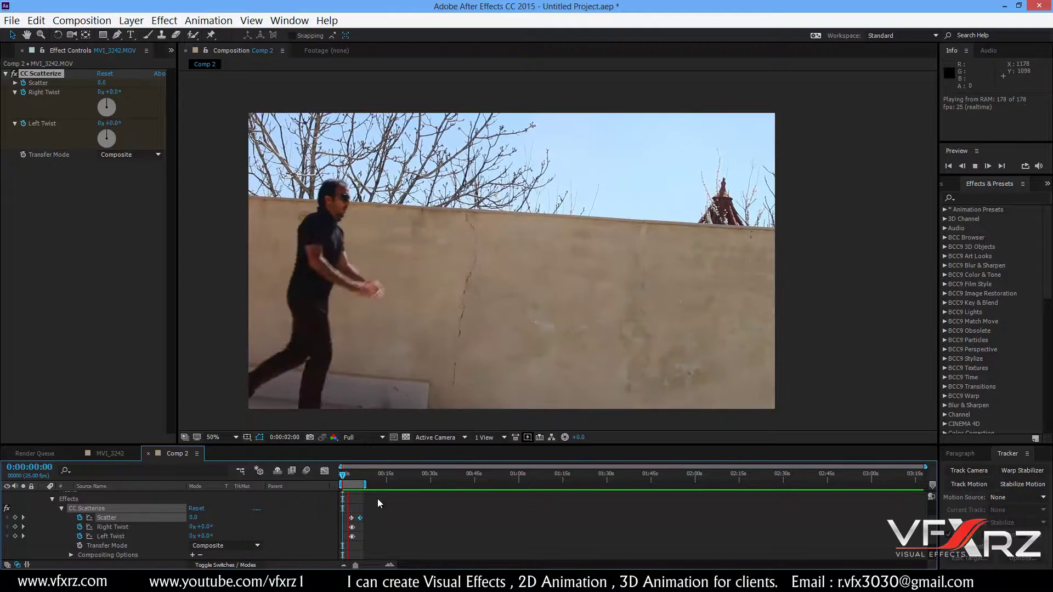
Duplicate the scattered second layer four times to make the particles denser, and play back the result.
left_click(351, 475)
scroll(193, 508, "up", 2)
left_click(42, 505)
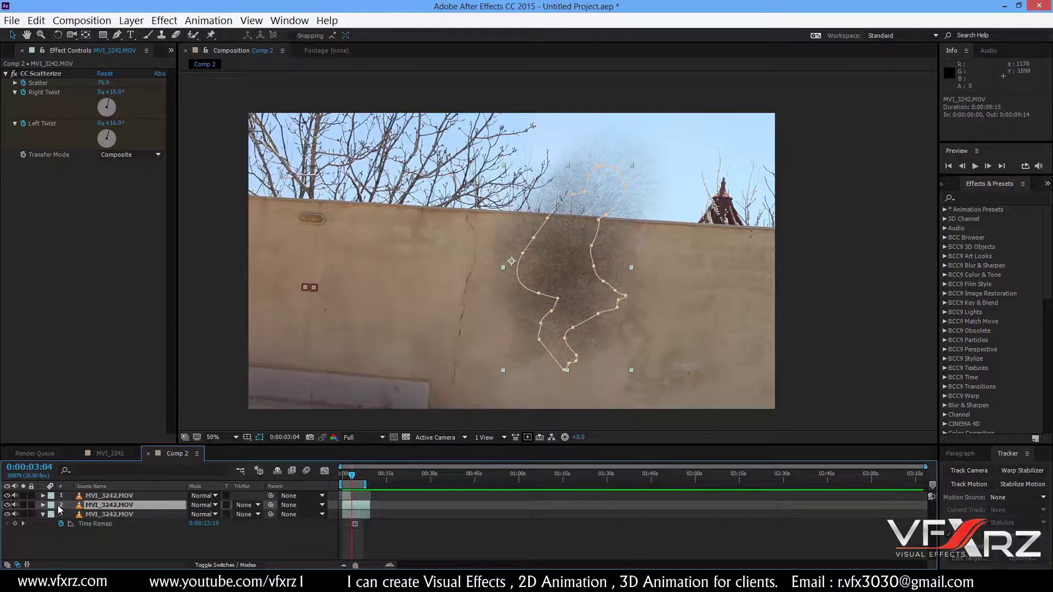
left_click(131, 21)
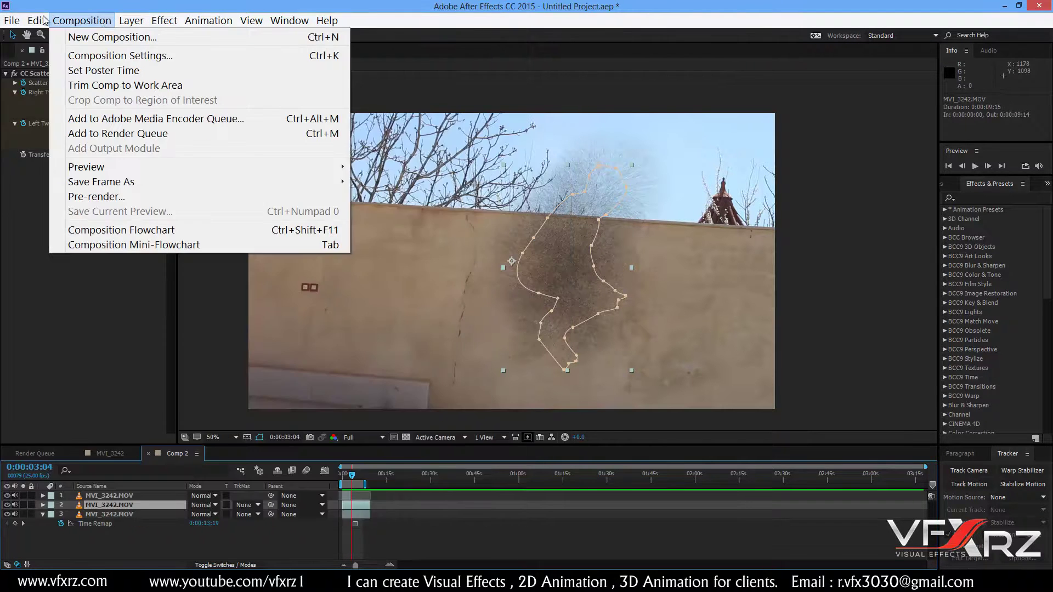
mouse_move(31, 20)
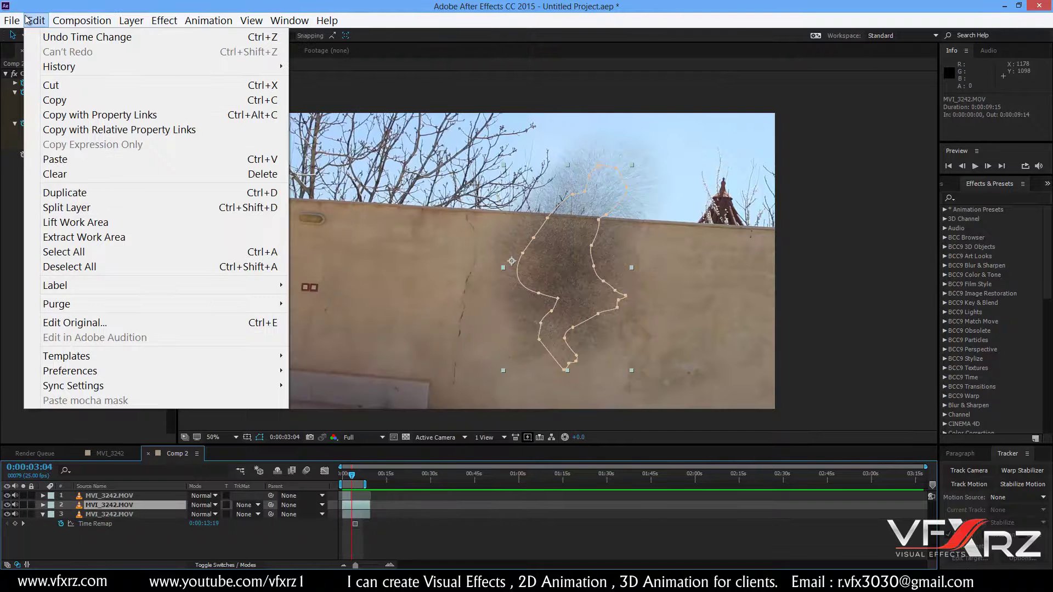
left_click(84, 192)
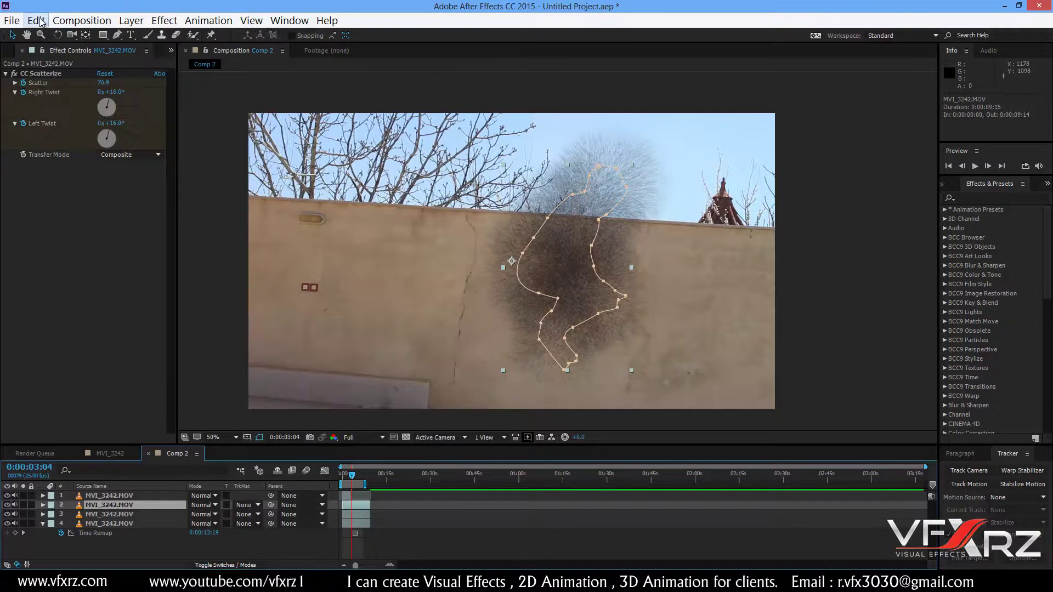
left_click(36, 21)
left_click(65, 192)
left_click(37, 20)
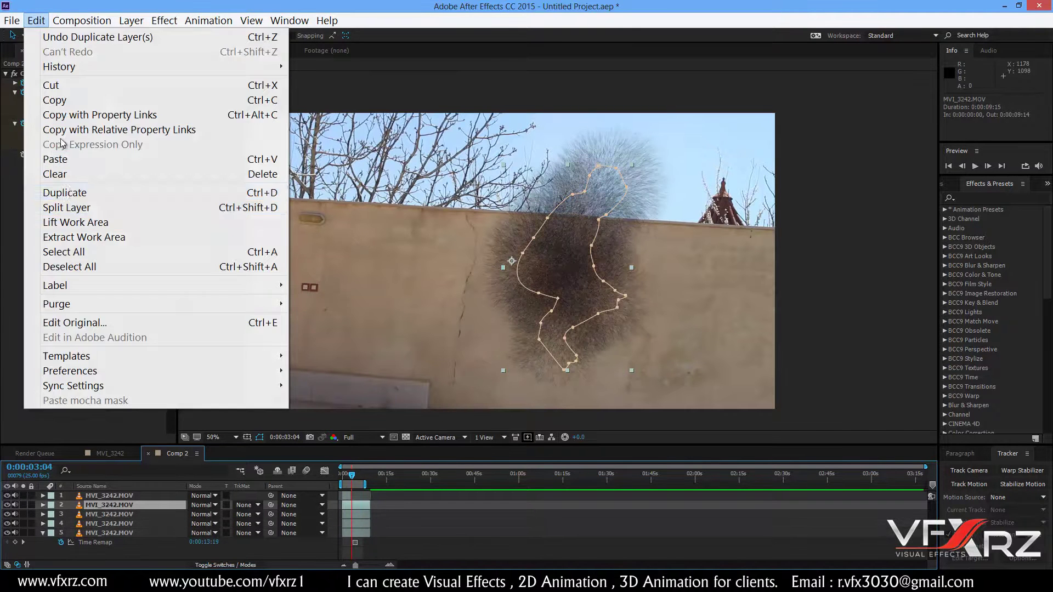
left_click(65, 193)
left_click(36, 20)
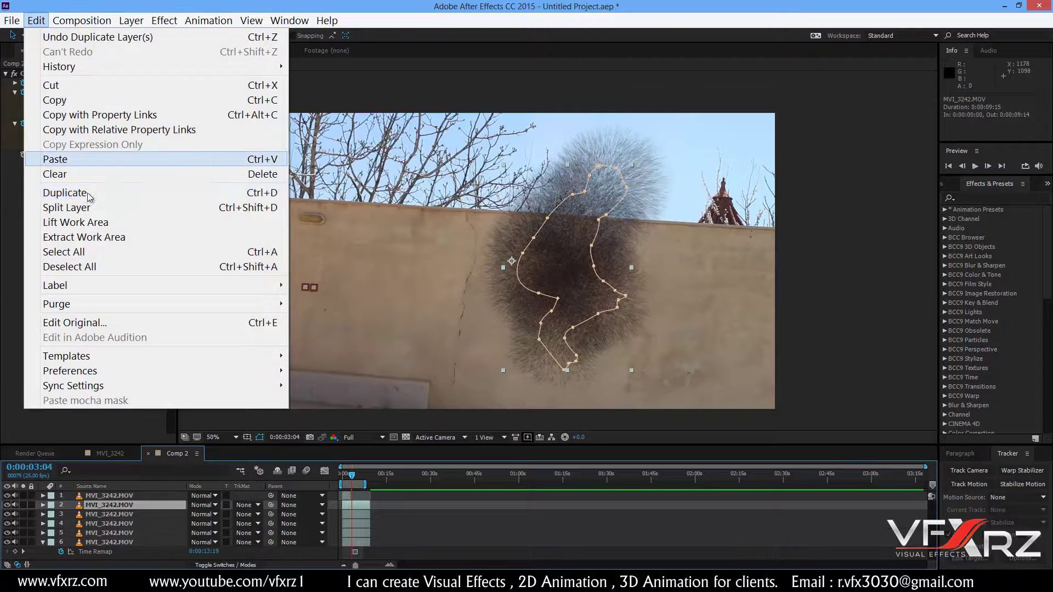
left_click(65, 193)
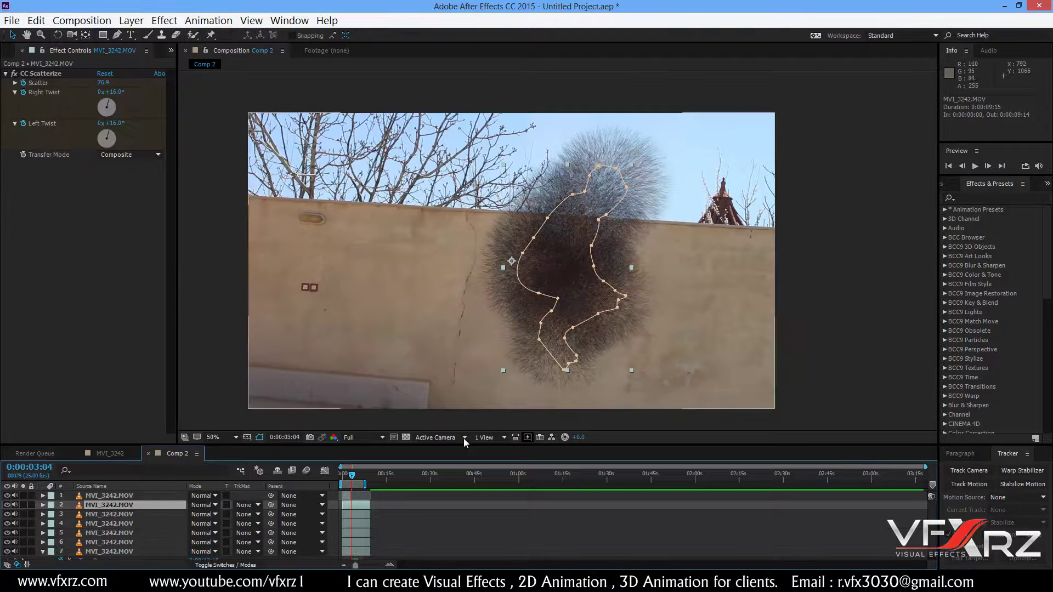
left_click_drag(353, 479, 346, 479)
key("space")
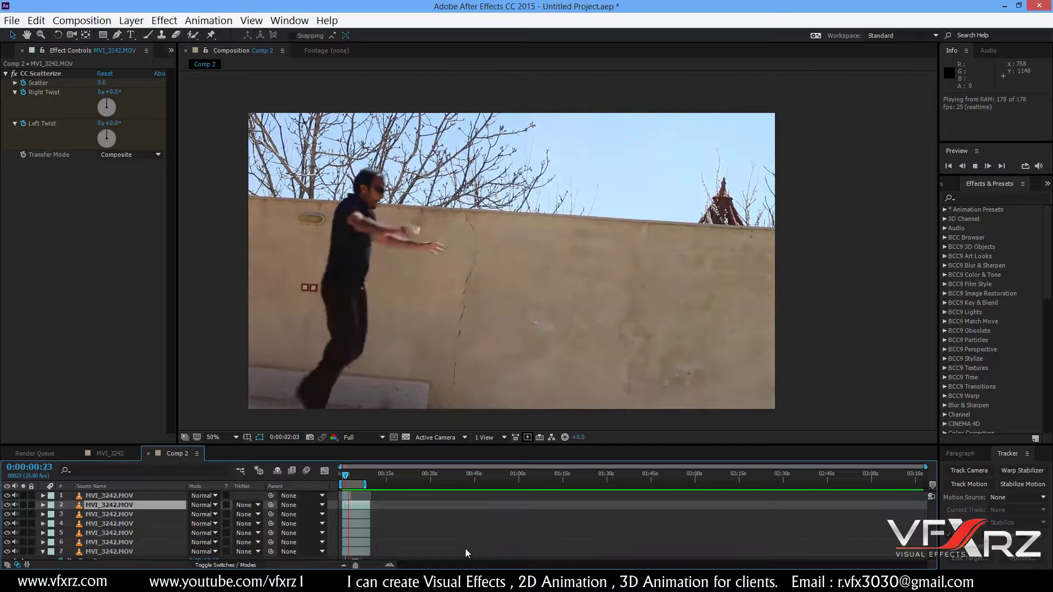
With the current time at 0:00:02:20, add a black solid layer and apply the Optical Flares effect to it.
left_click_drag(358, 479, 351, 478)
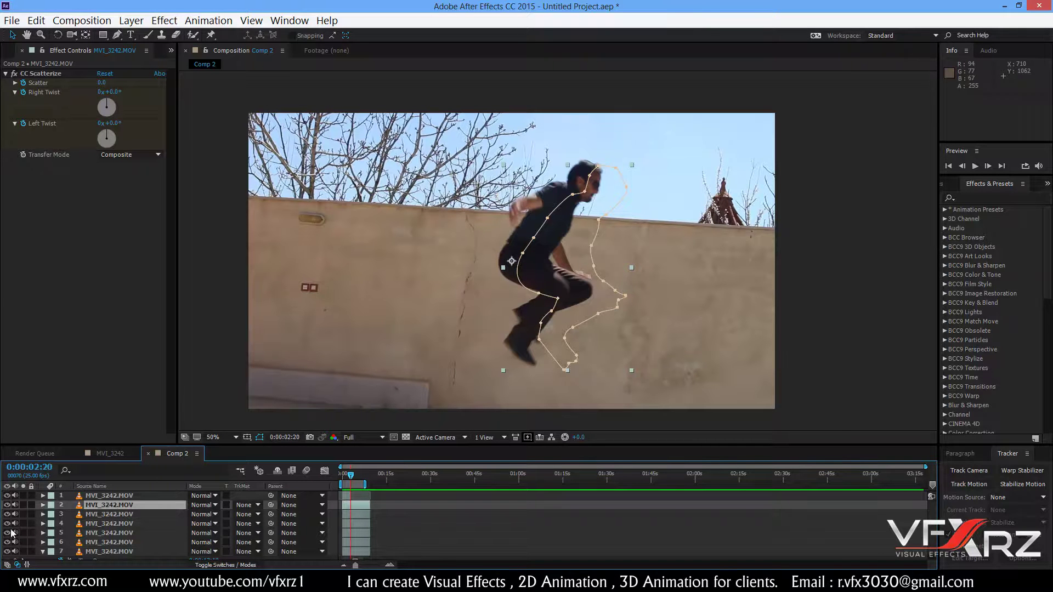
right_click(38, 507)
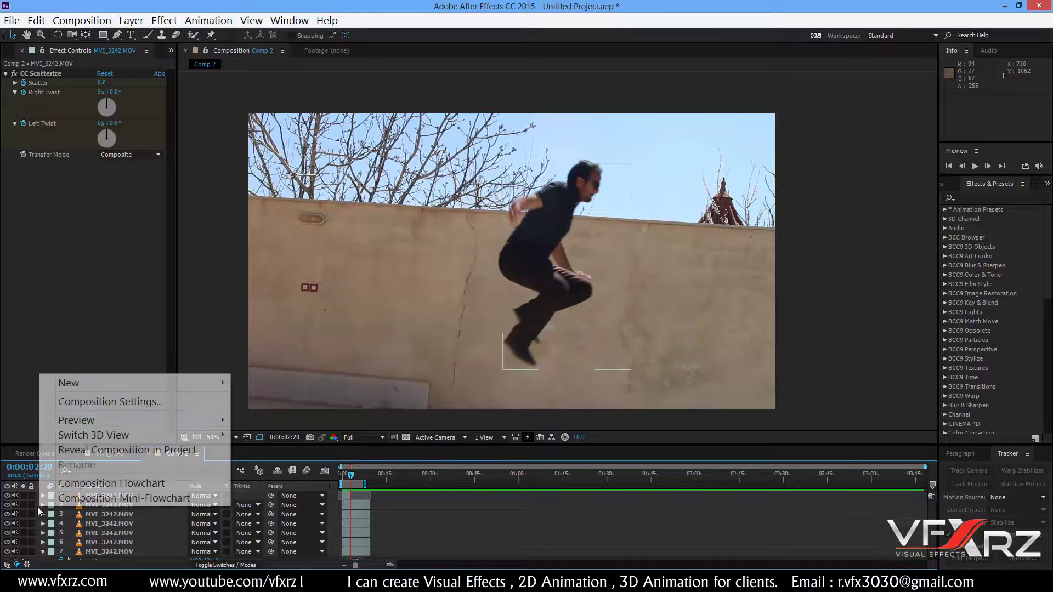
mouse_move(103, 381)
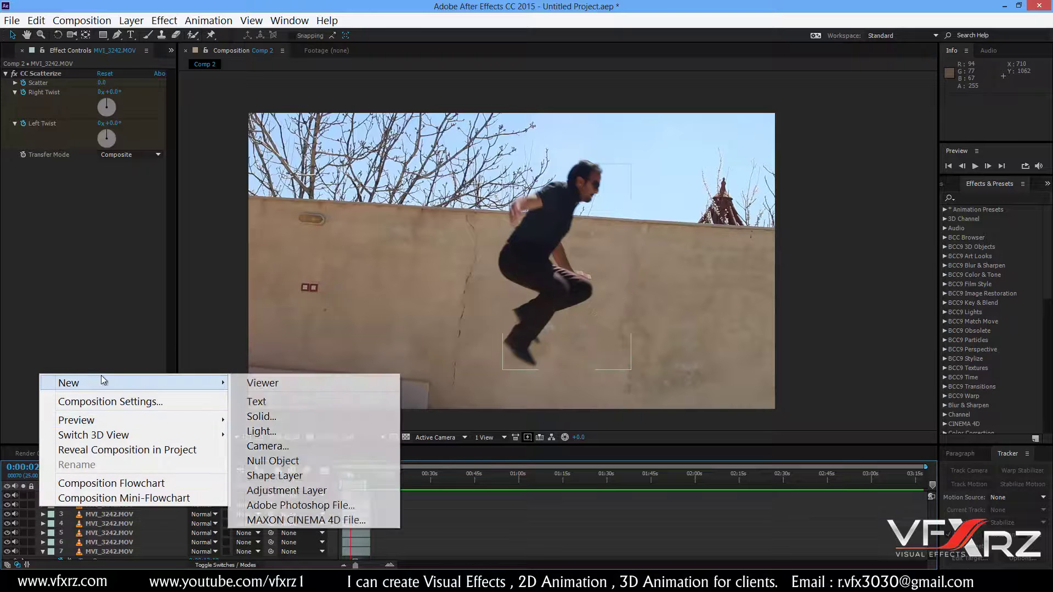
left_click(278, 416)
left_click(630, 324)
left_click(164, 20)
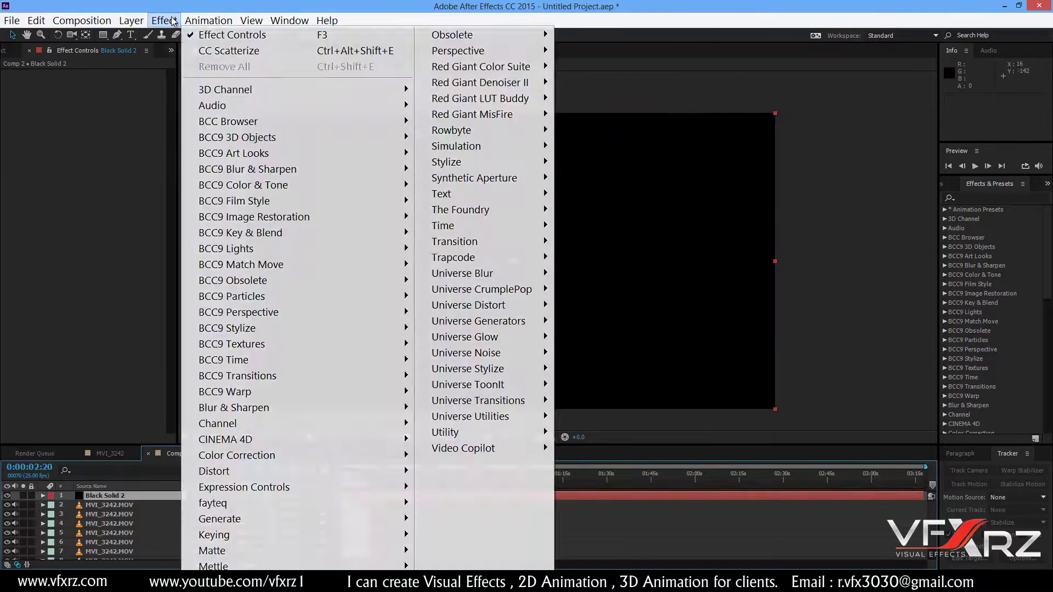
mouse_move(548, 450)
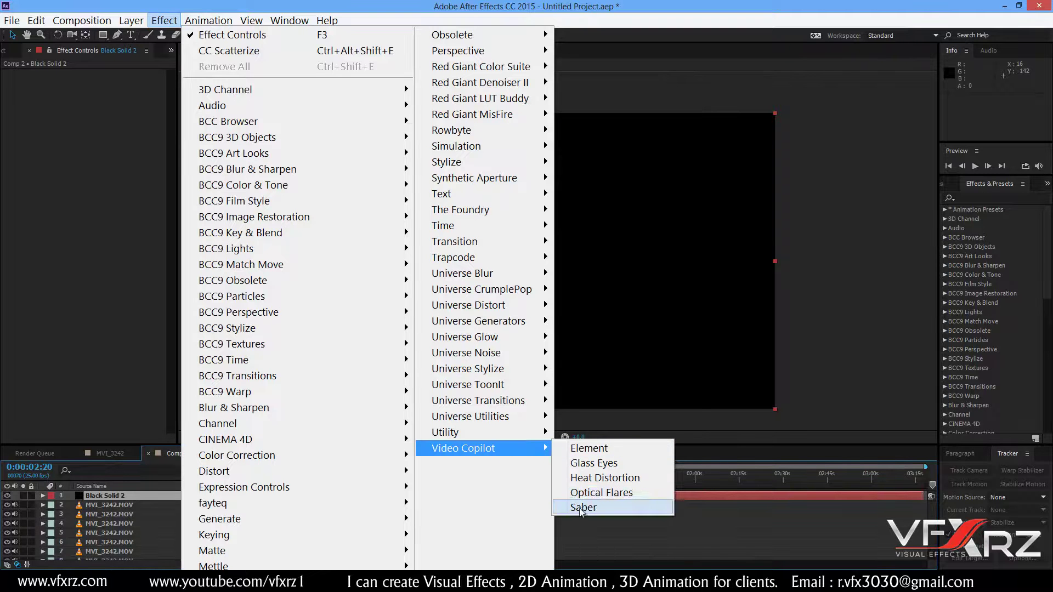
left_click(608, 493)
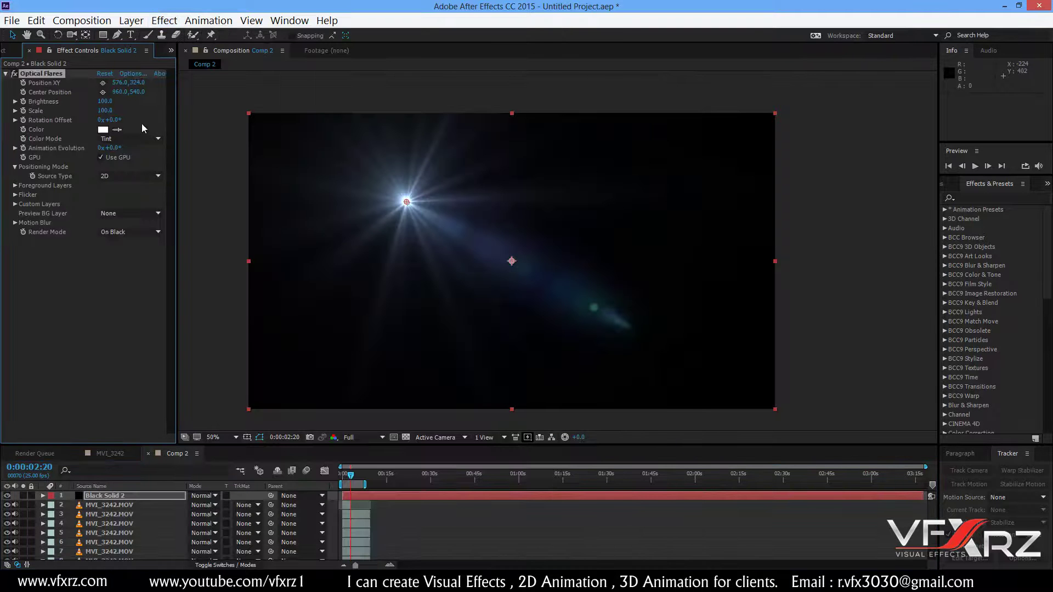
Load the Spells preset from the Pro Presets 2 folder into the Optical Flares effect.
left_click(136, 74)
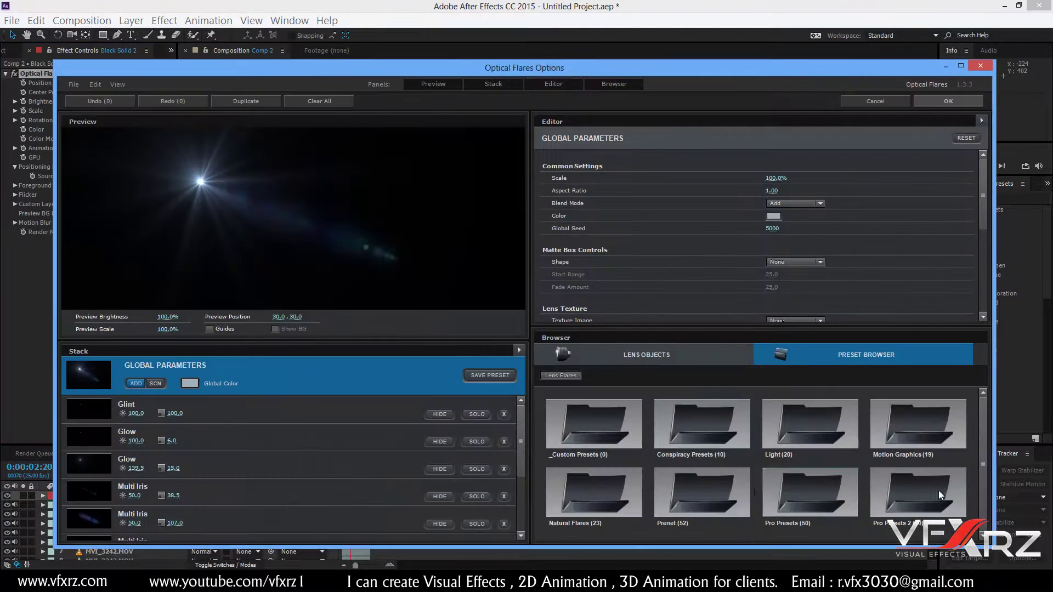
double_click(939, 490)
scroll(867, 498, "down", 10)
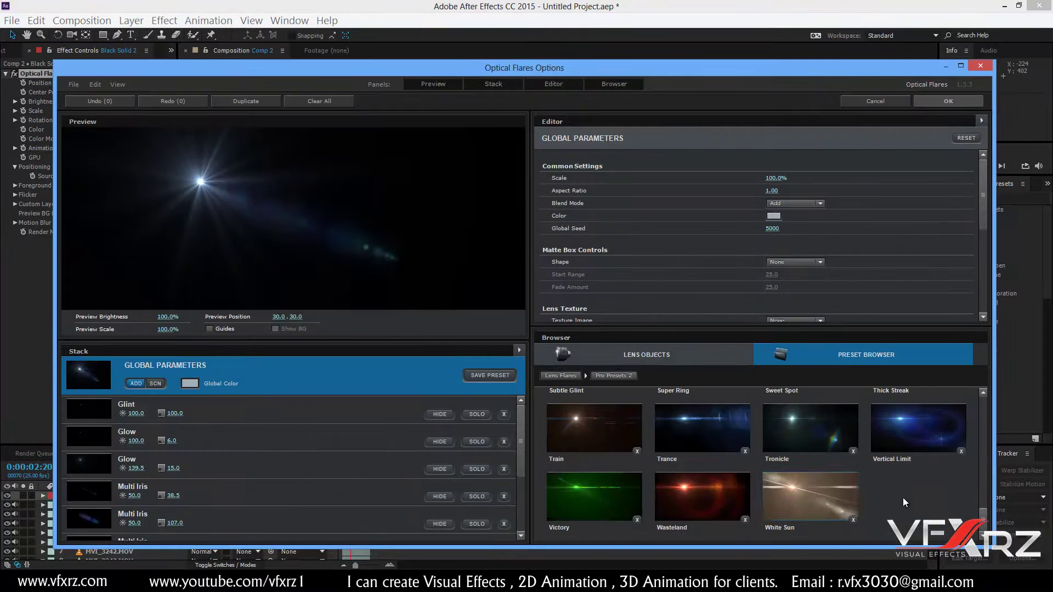
scroll(798, 506, "up", 1)
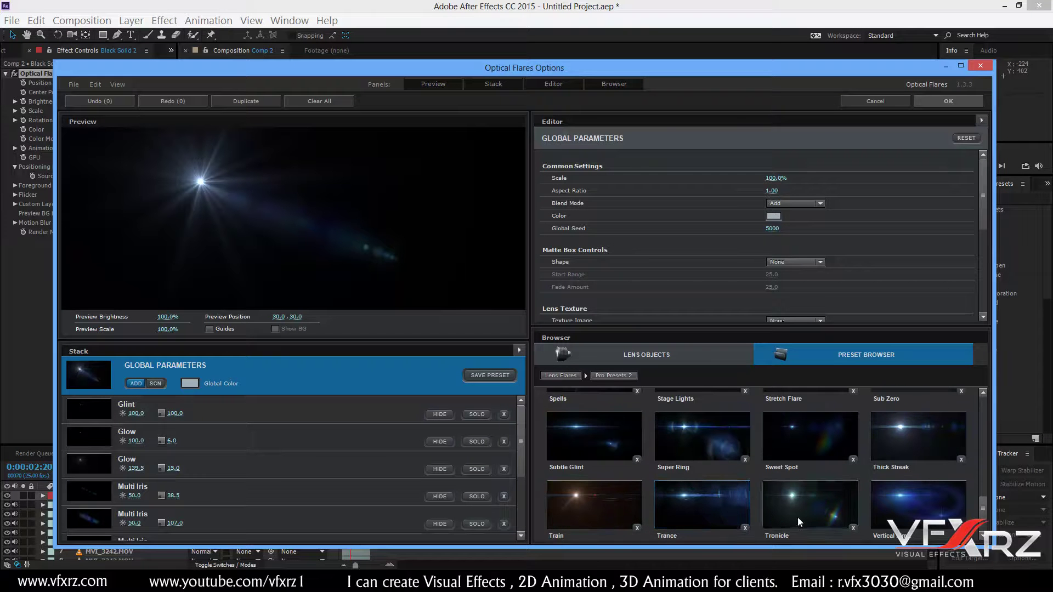
scroll(617, 441, "up", 1)
left_click(613, 463)
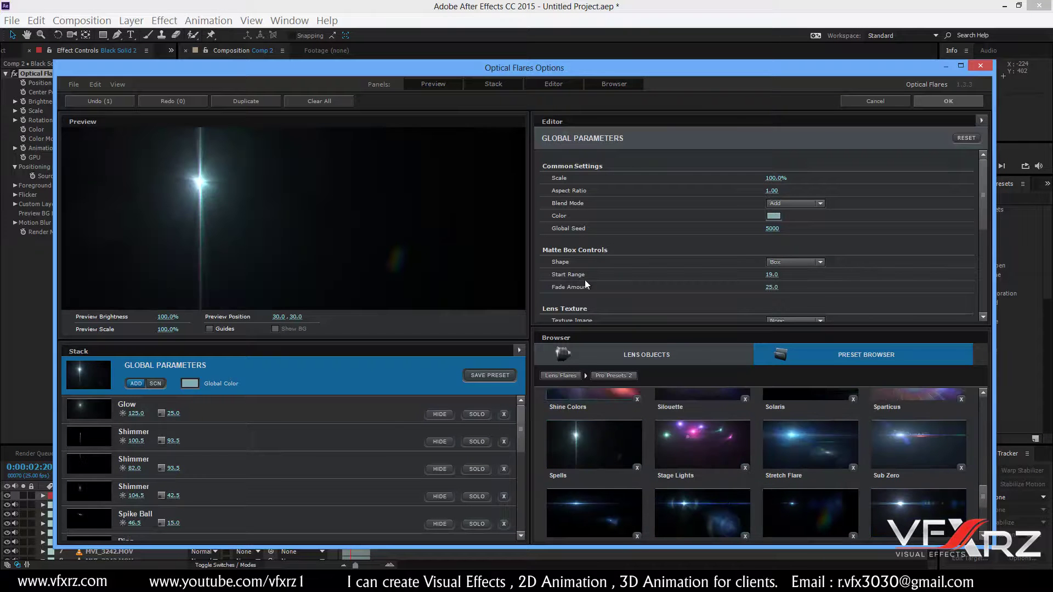
left_click(939, 99)
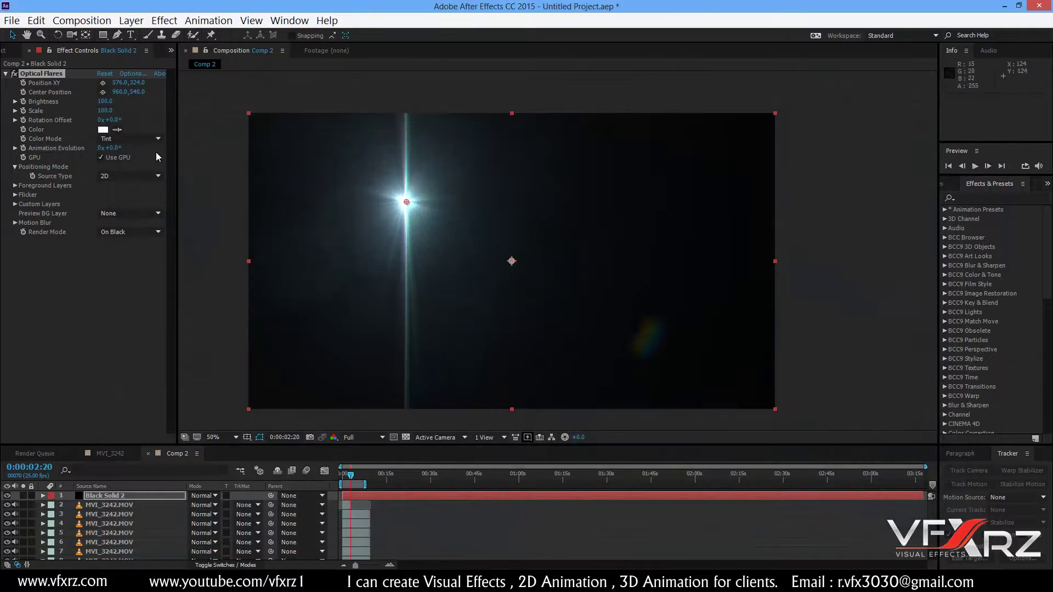
Set the Optical Flares Render Mode to On Transparent.
left_click(122, 215)
left_click(67, 261)
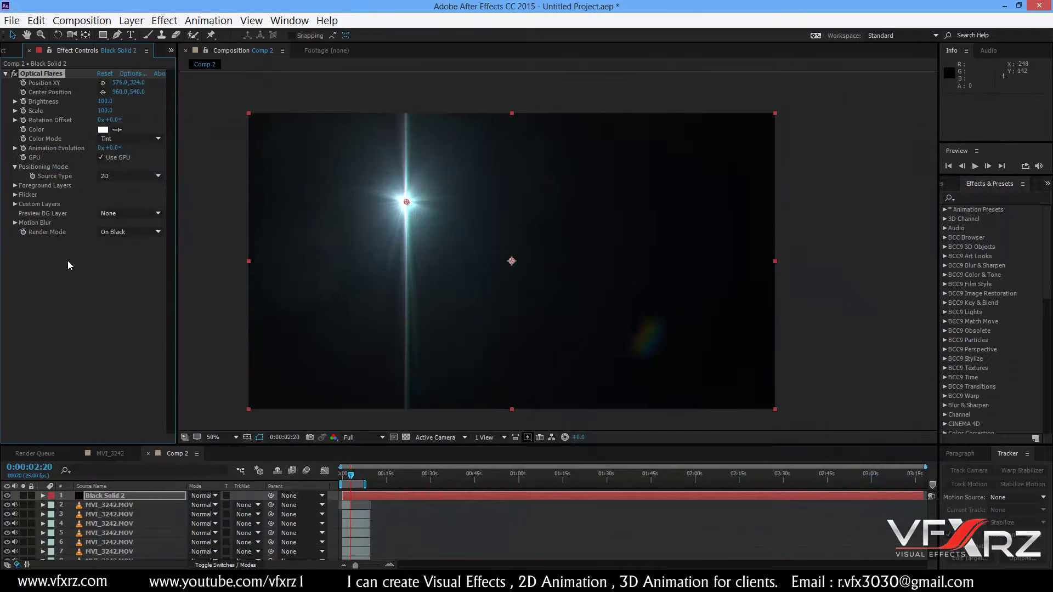
left_click(134, 230)
left_click(146, 261)
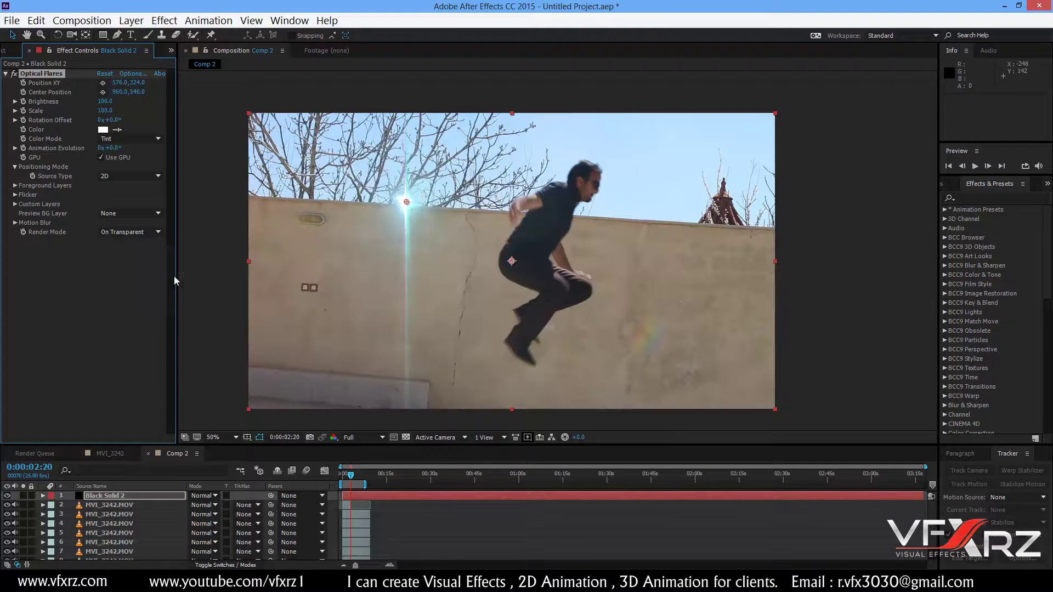
Position the flare on the jumping man's torso at 0:00:02:23, with Position XY at 1172, 474.
left_click_drag(413, 202, 553, 226)
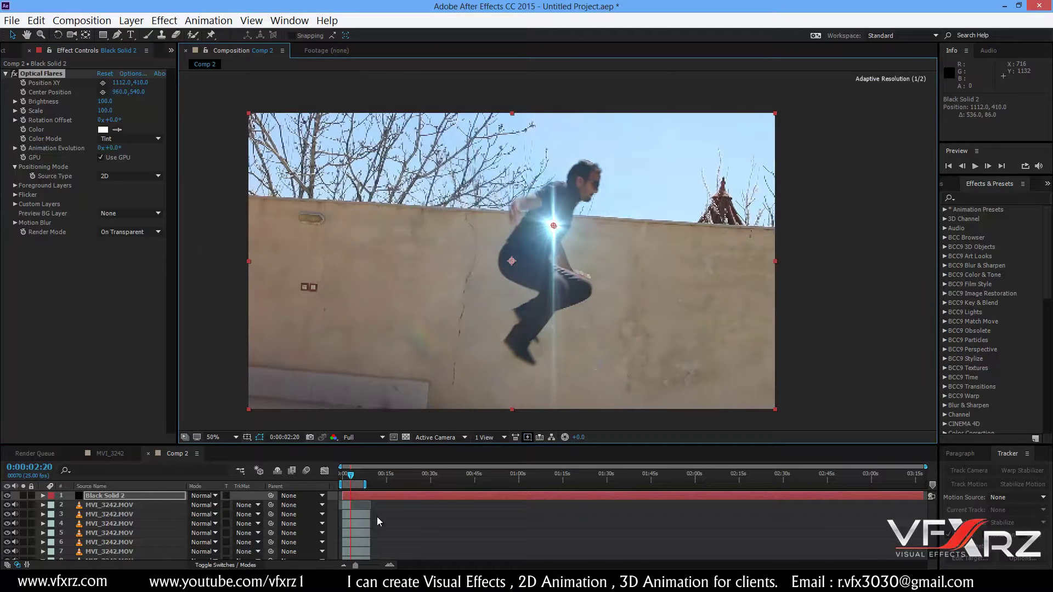
left_click(394, 563)
left_click(393, 564)
left_click(394, 563)
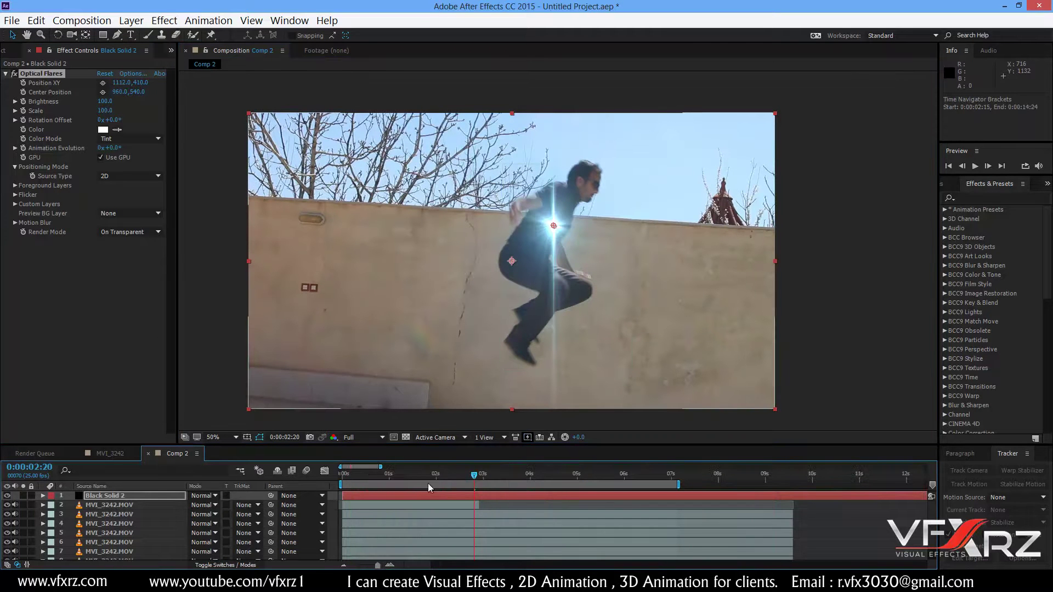
left_click_drag(468, 472, 481, 480)
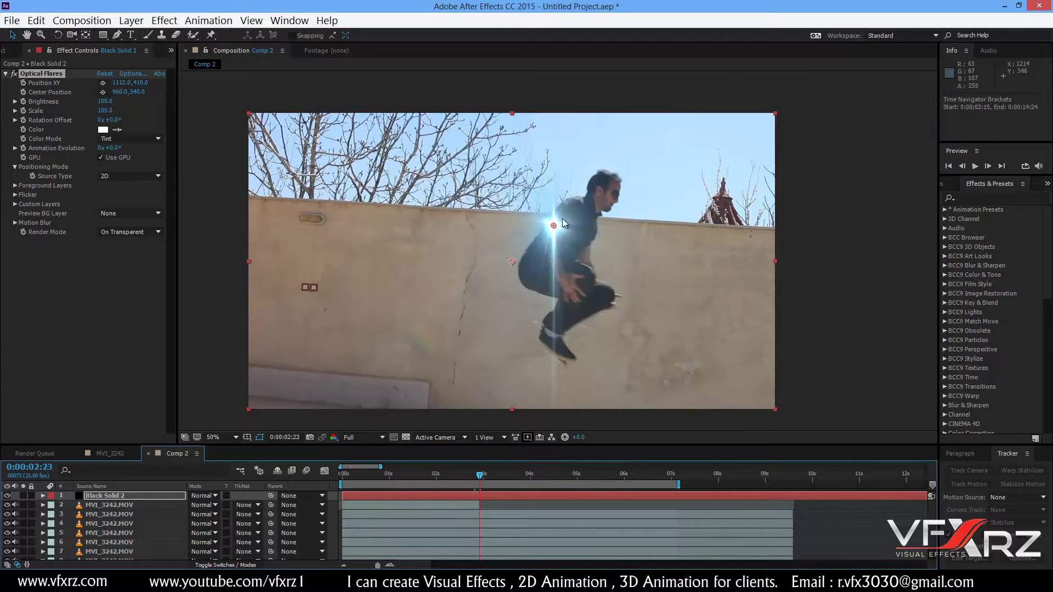
left_click_drag(554, 226, 571, 244)
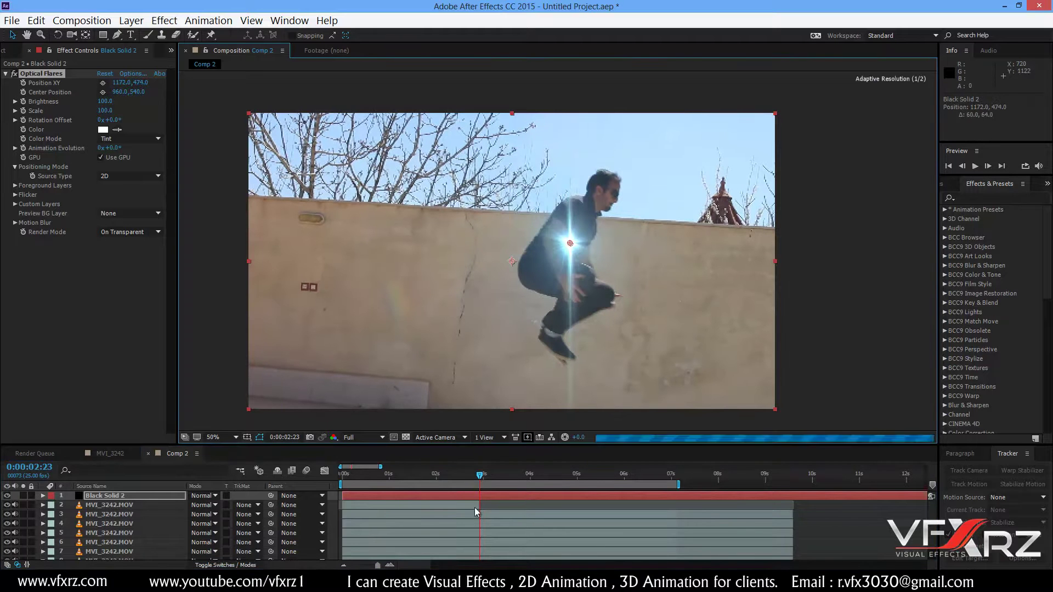
Keyframe the flare's Brightness from 0 at 0:00:02:19 to 260 at 0:00:02:23.
left_click_drag(482, 476, 475, 476)
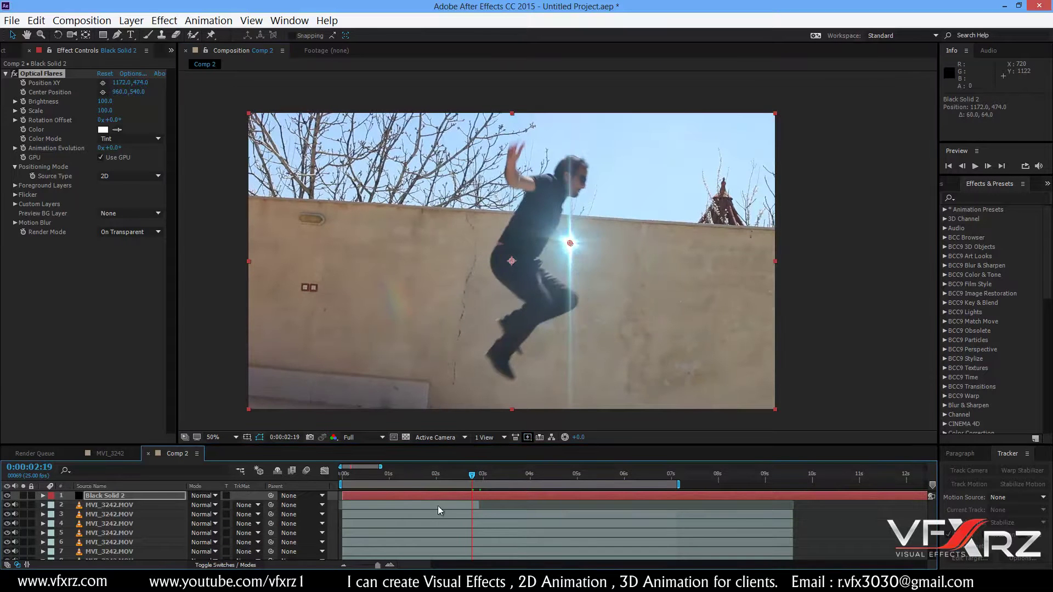
left_click(24, 101)
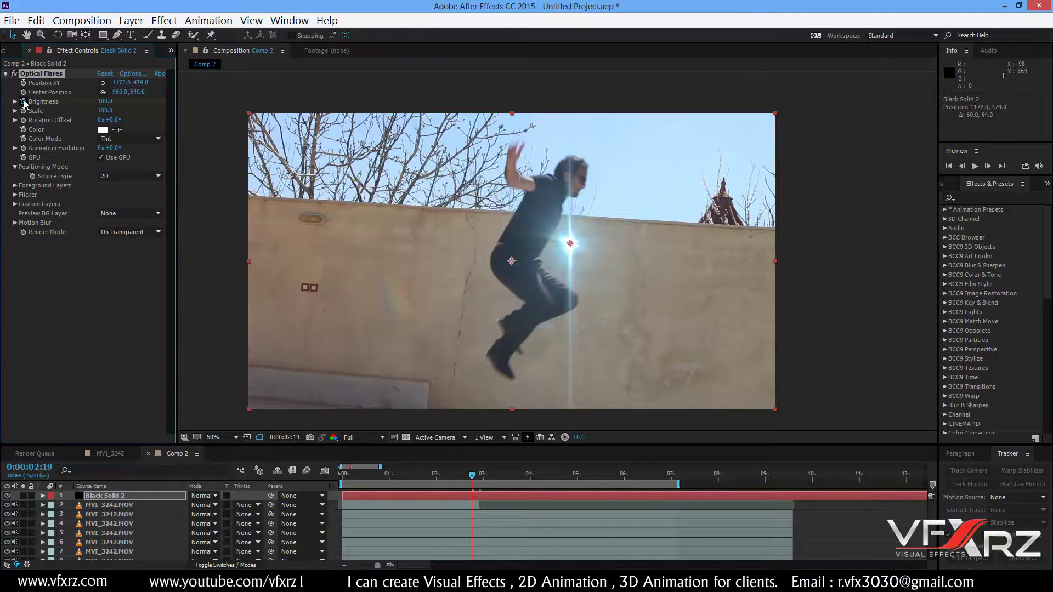
left_click_drag(64, 102, 22, 102)
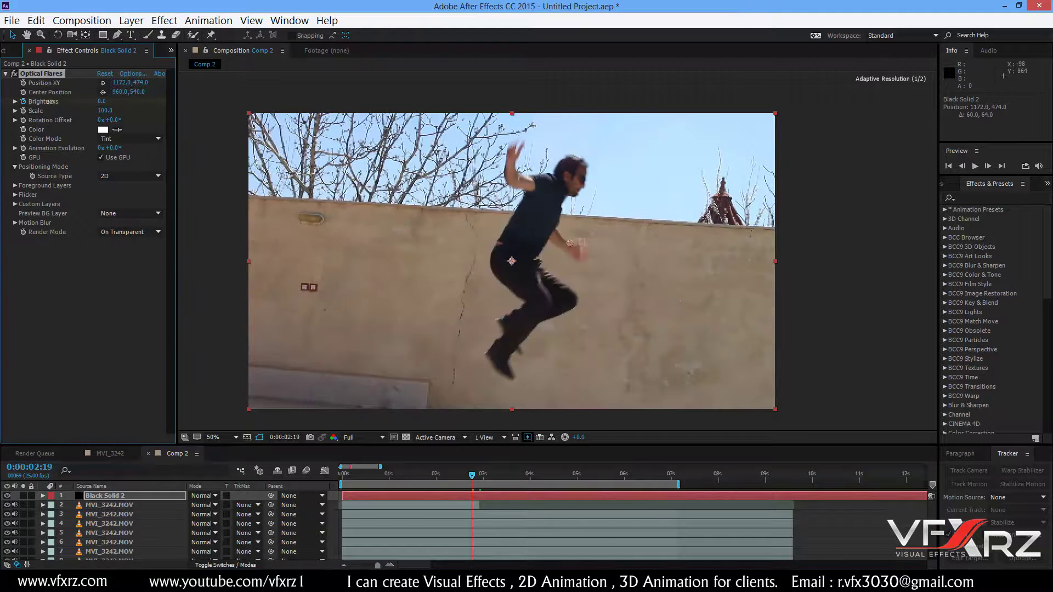
left_click_drag(468, 476, 479, 476)
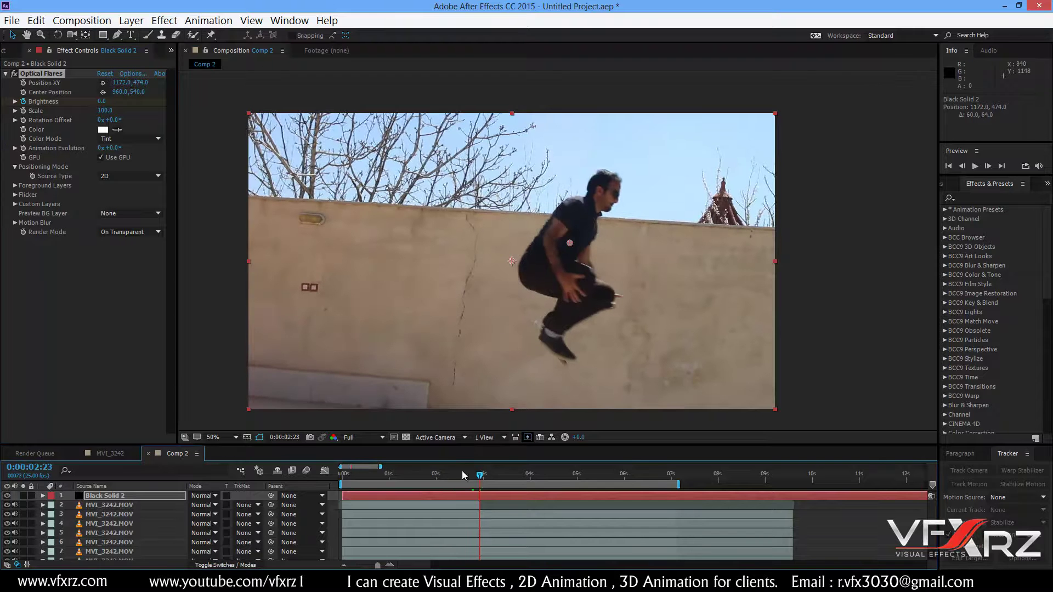
left_click_drag(112, 104, 112, 104)
Fade the flare out by setting its Brightness to 0 at 0:00:03:02.
left_click_drag(480, 477, 487, 479)
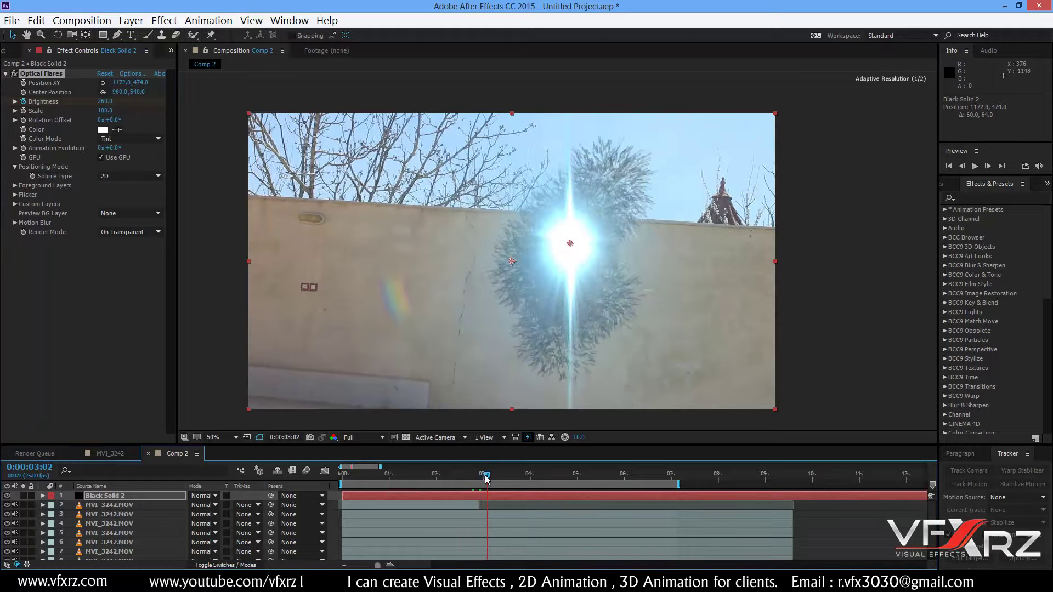
left_click(106, 101)
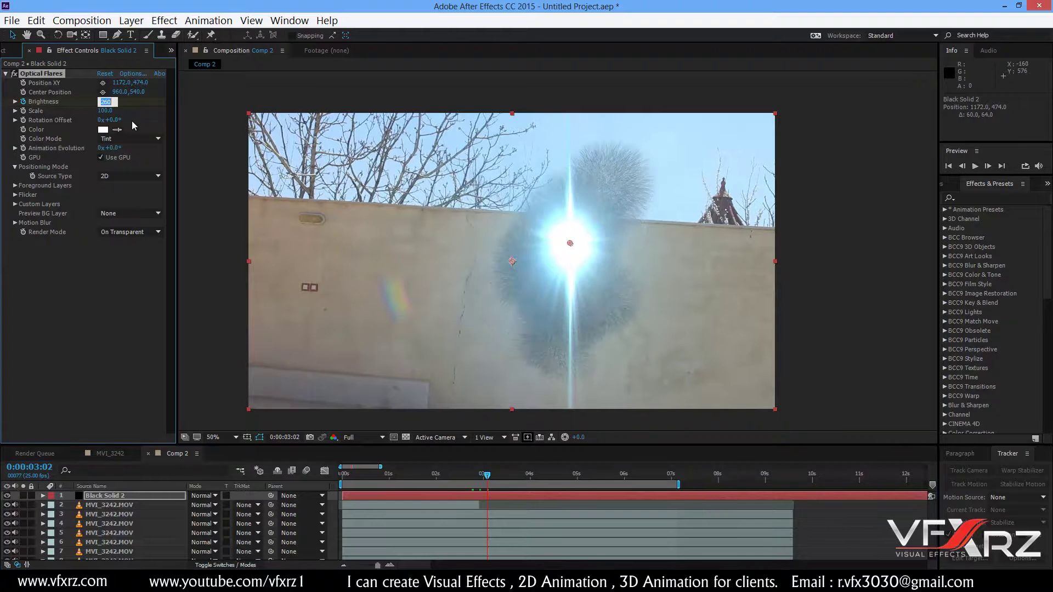
type("0")
left_click(100, 340)
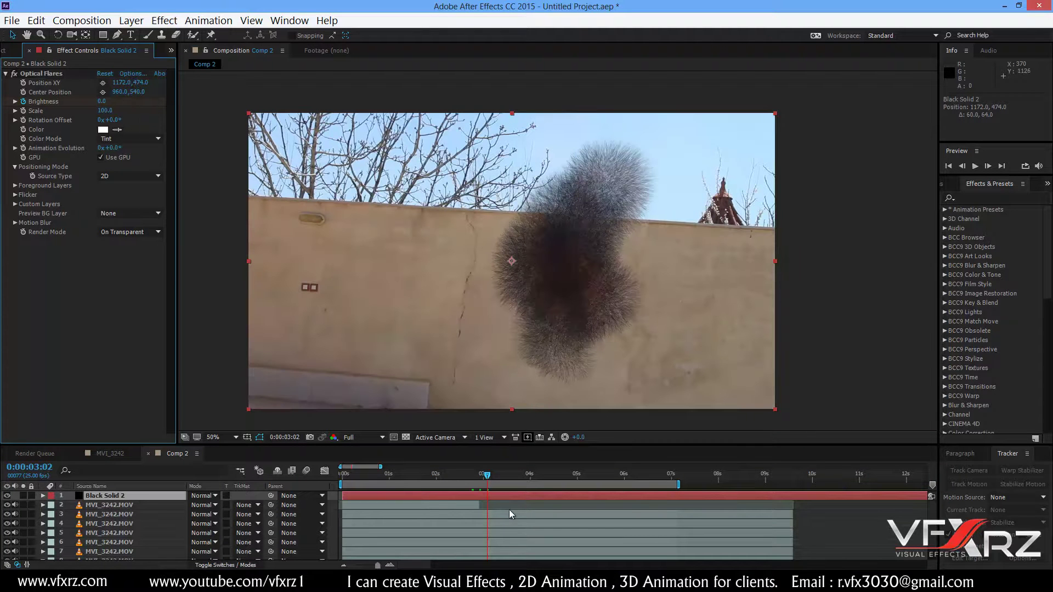
Set the flare solid's blending mode to Add and play back the composition with the flash.
left_click(145, 495)
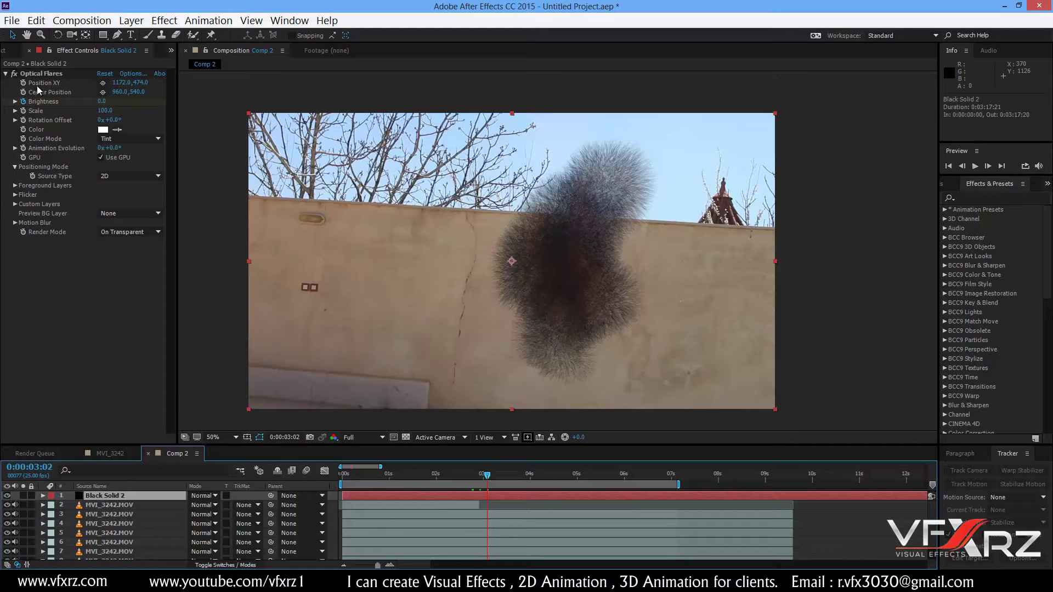
left_click(196, 496)
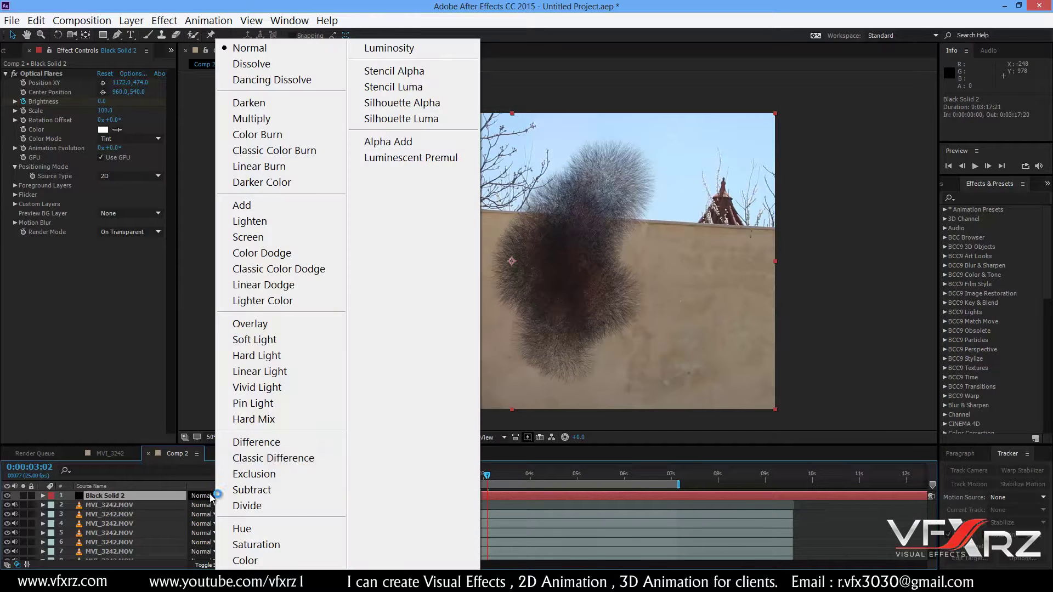
left_click(324, 205)
left_click_drag(485, 479, 478, 479)
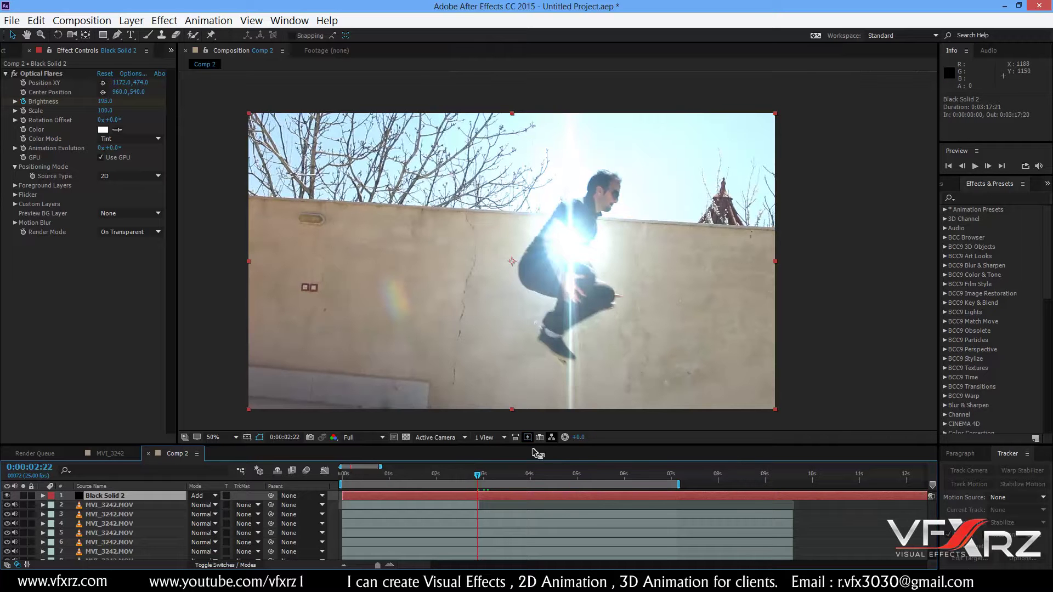
key("space")
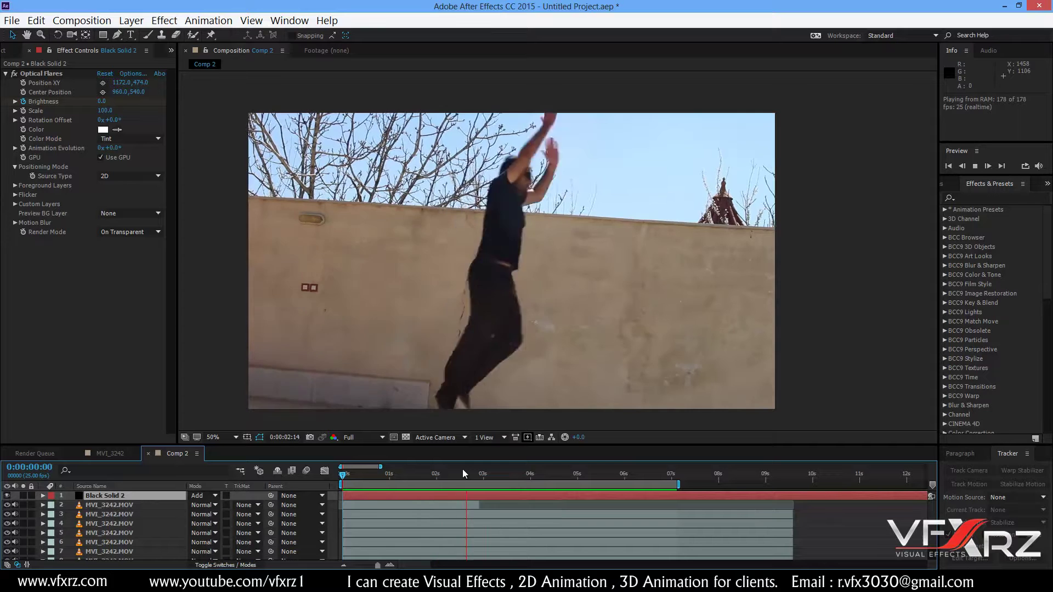
key("space")
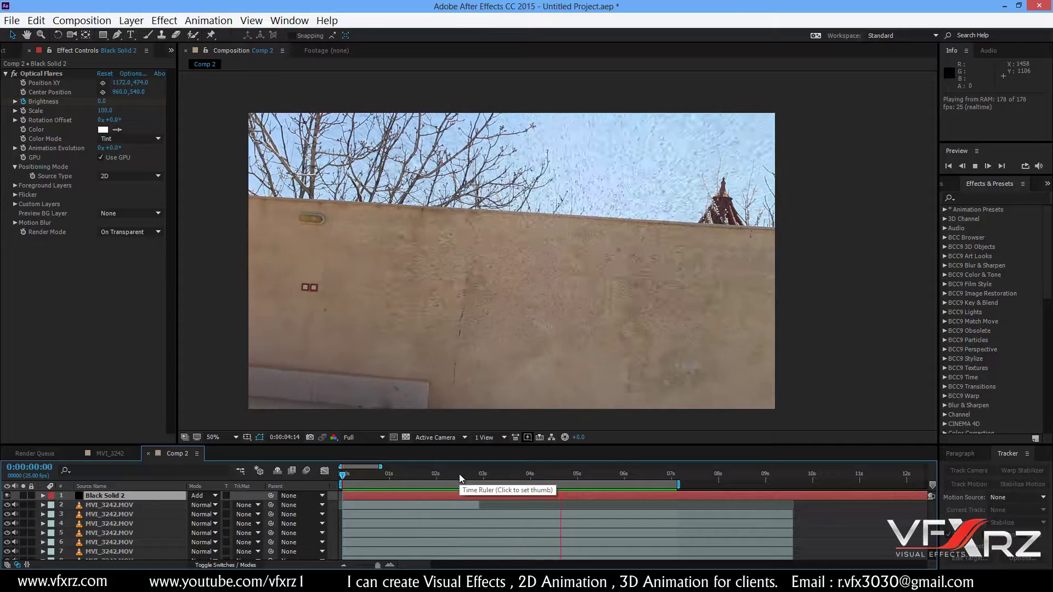
Pre-compose all layers into Pre-comp 1, moving all attributes into the new composition.
left_click(144, 524)
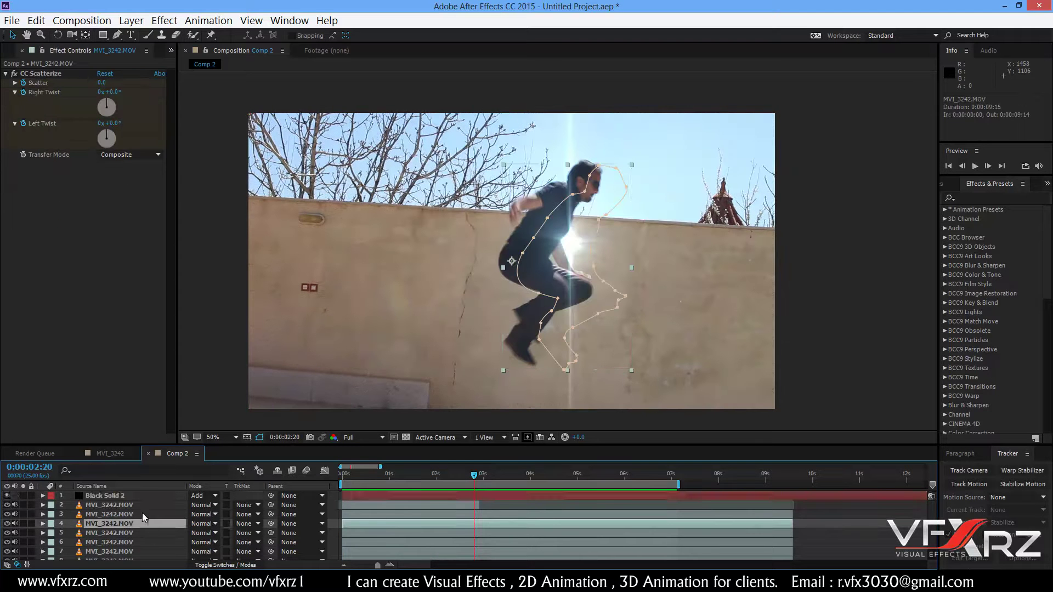
scroll(142, 512, "down", 1)
key("ctrl+a")
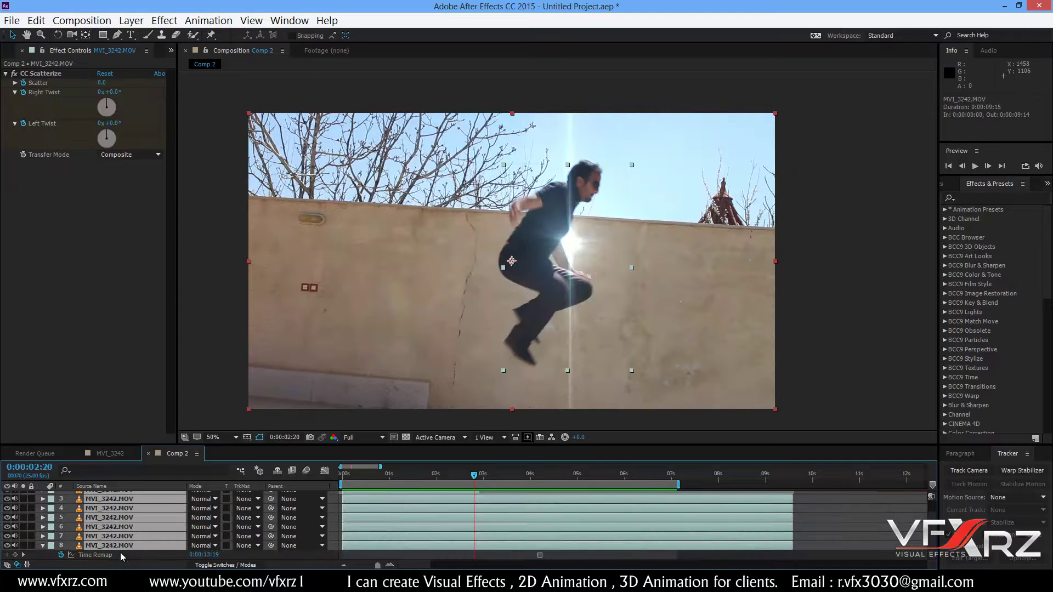
scroll(120, 552, "up", 1)
right_click(127, 531)
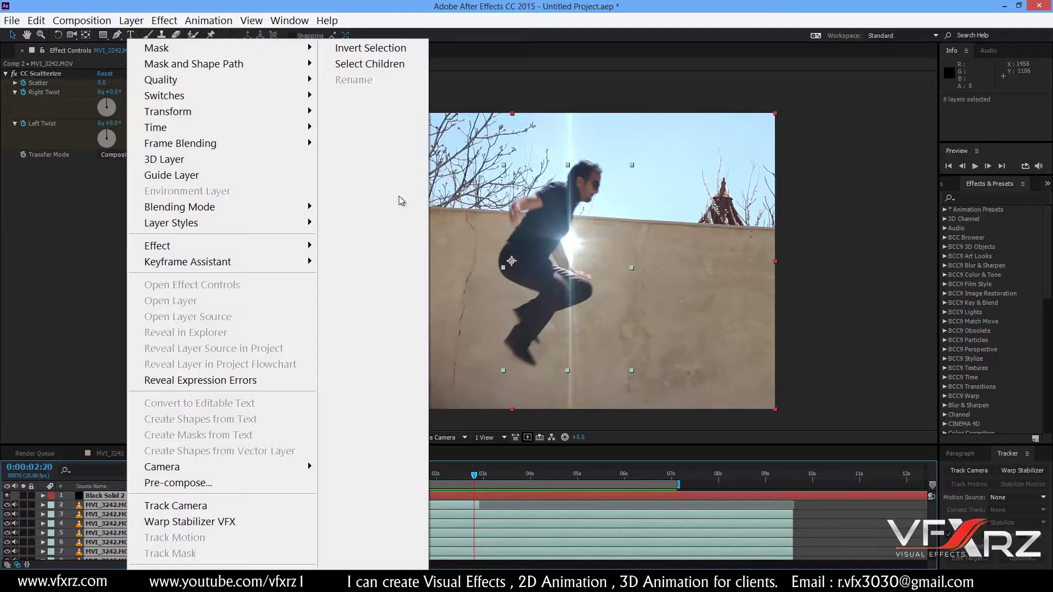
left_click(179, 482)
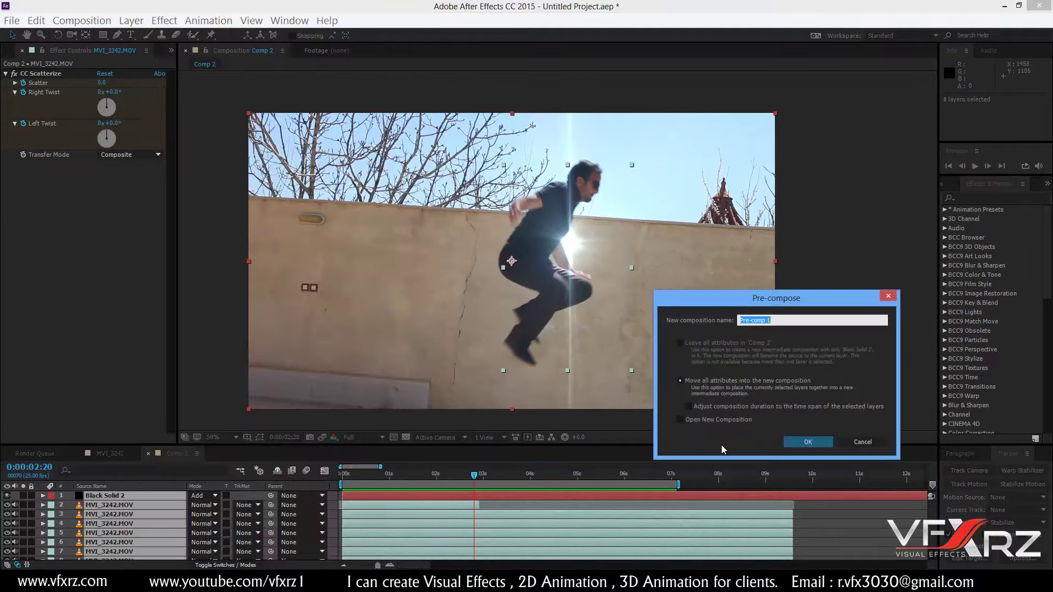
left_click(790, 441)
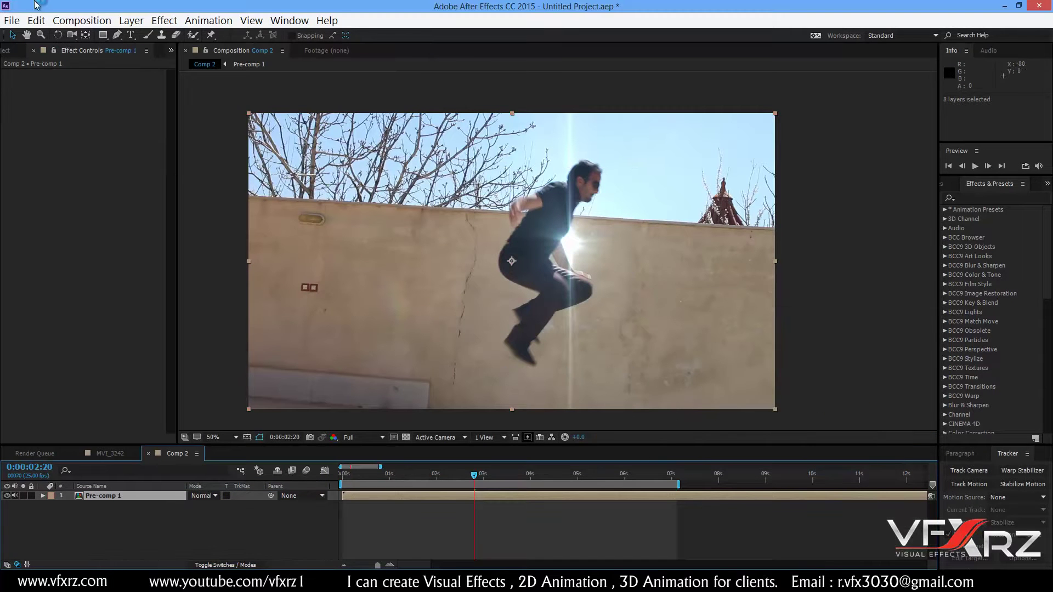
Apply the HDR Compander effect to Pre-comp 1 in Expand Range mode, with Gain at 1.80 and Gamma at 2.04.
left_click(162, 20)
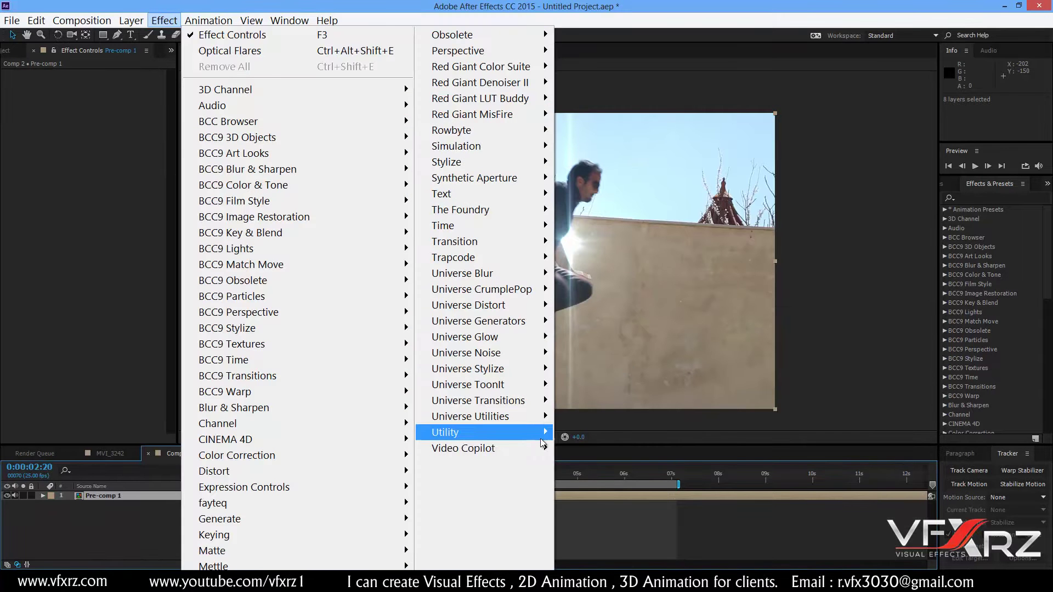
mouse_move(483, 432)
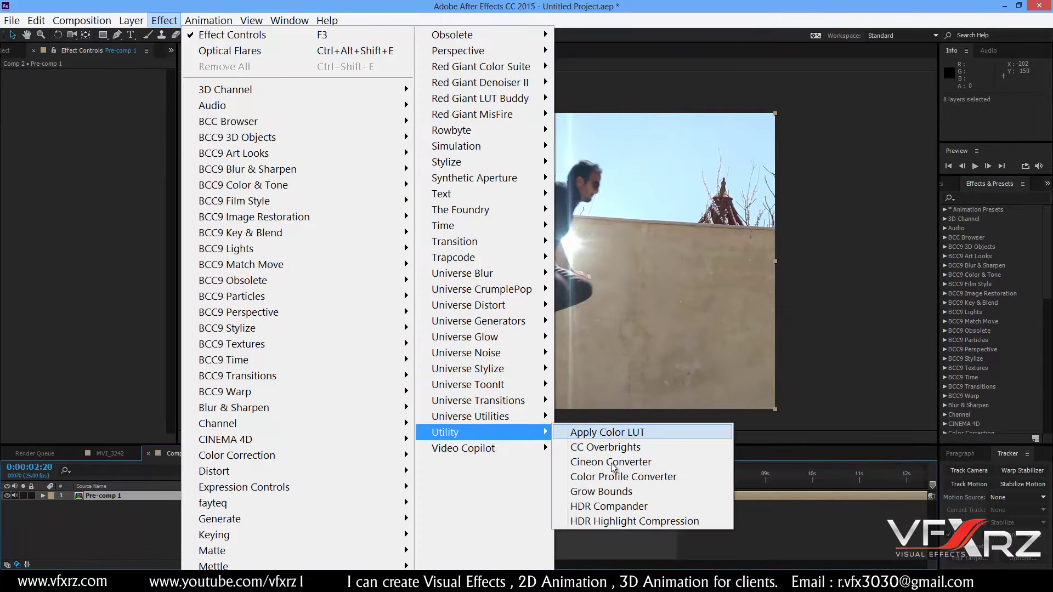
left_click(665, 505)
left_click(117, 85)
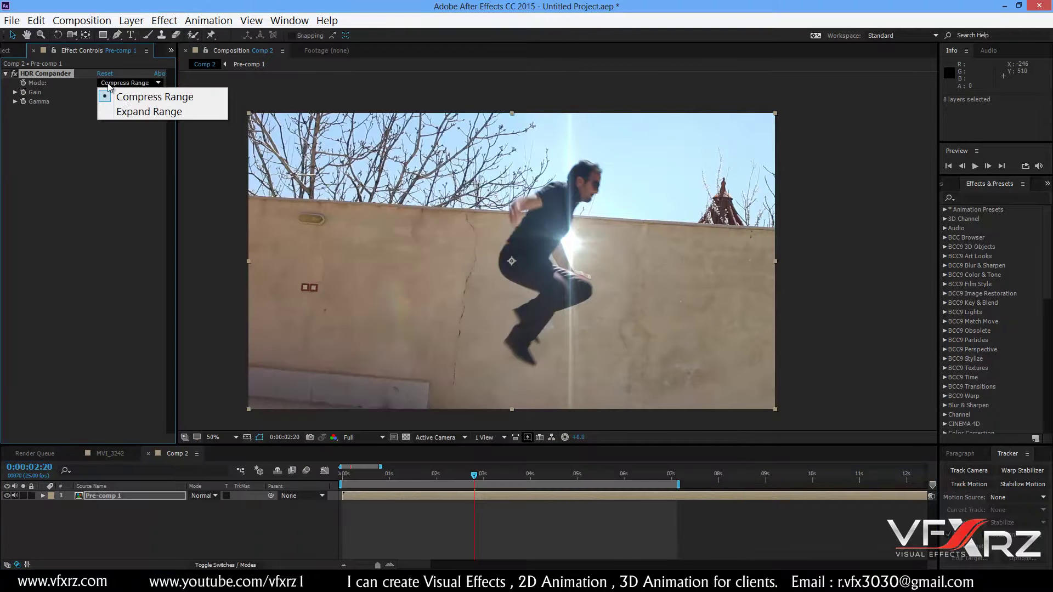
left_click(123, 109)
left_click_drag(107, 92, 163, 104)
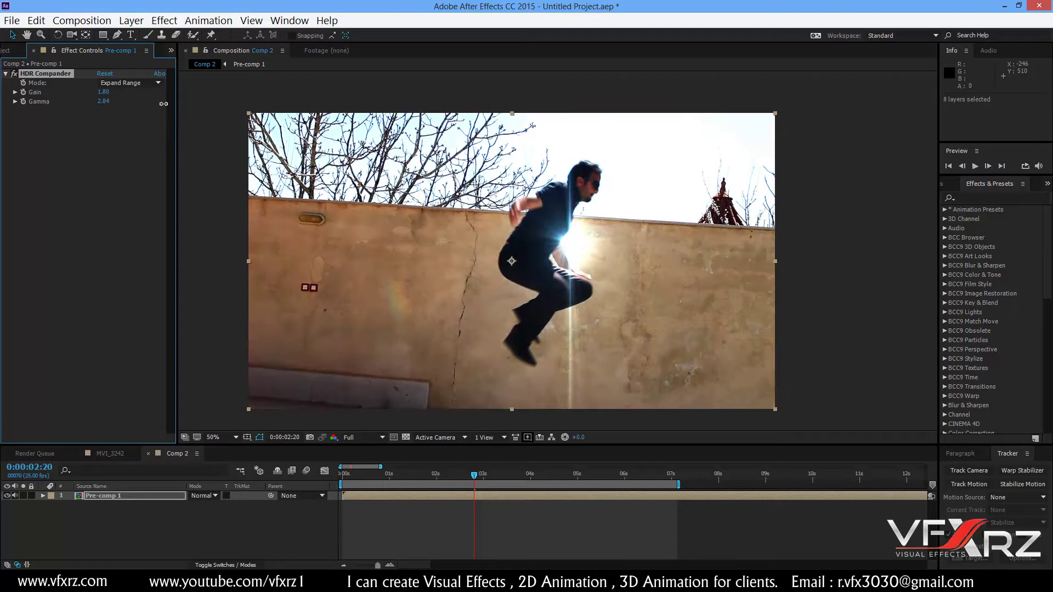
Play back the graded composition, replay it from 0:00:01:18, and park the playhead at 0:00:02:17.
key("space")
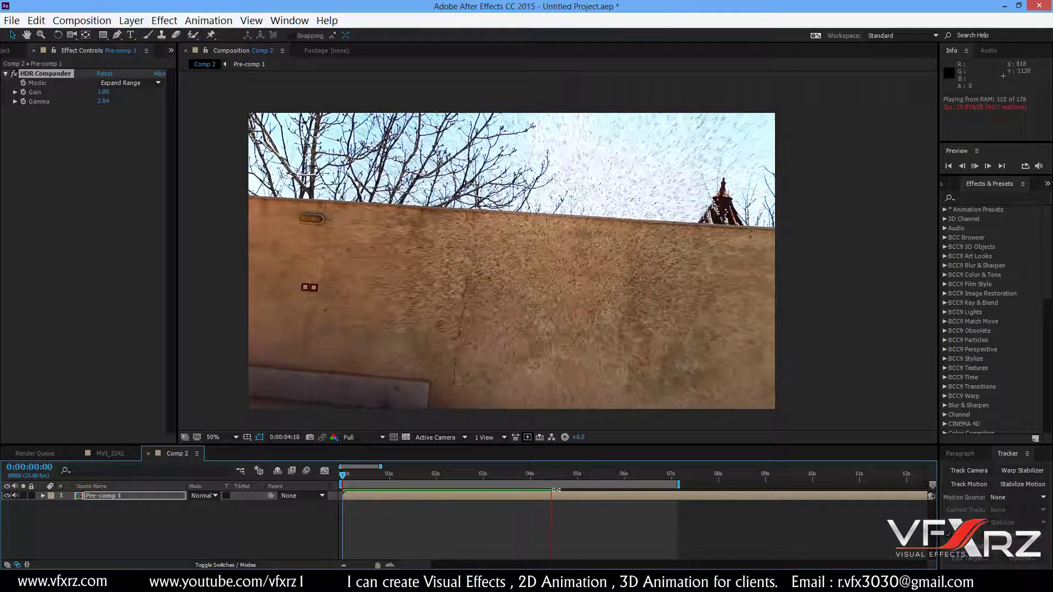
left_click_drag(460, 476, 423, 475)
key("space")
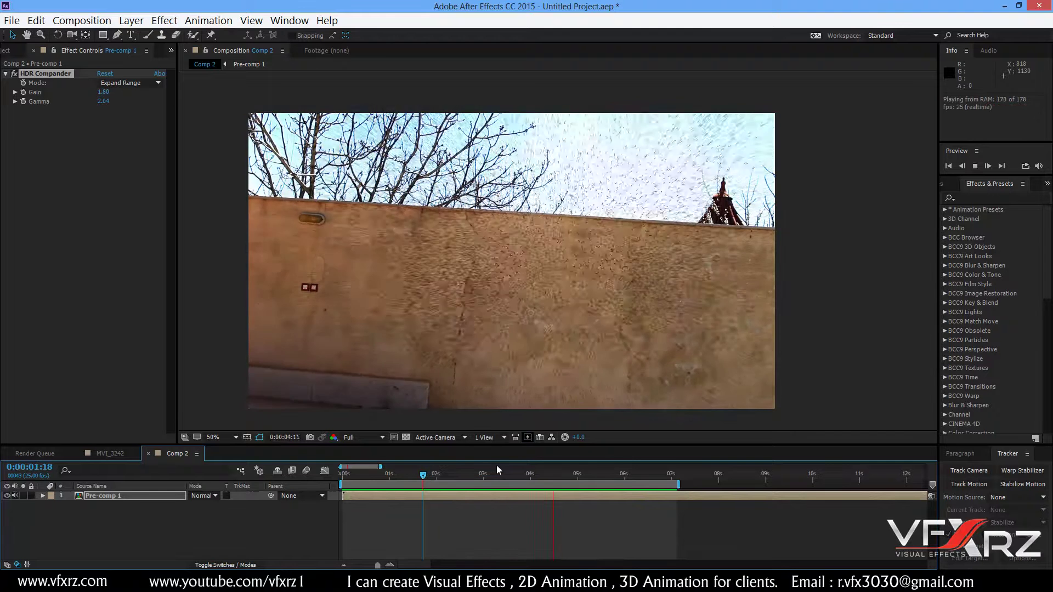
left_click(468, 475)
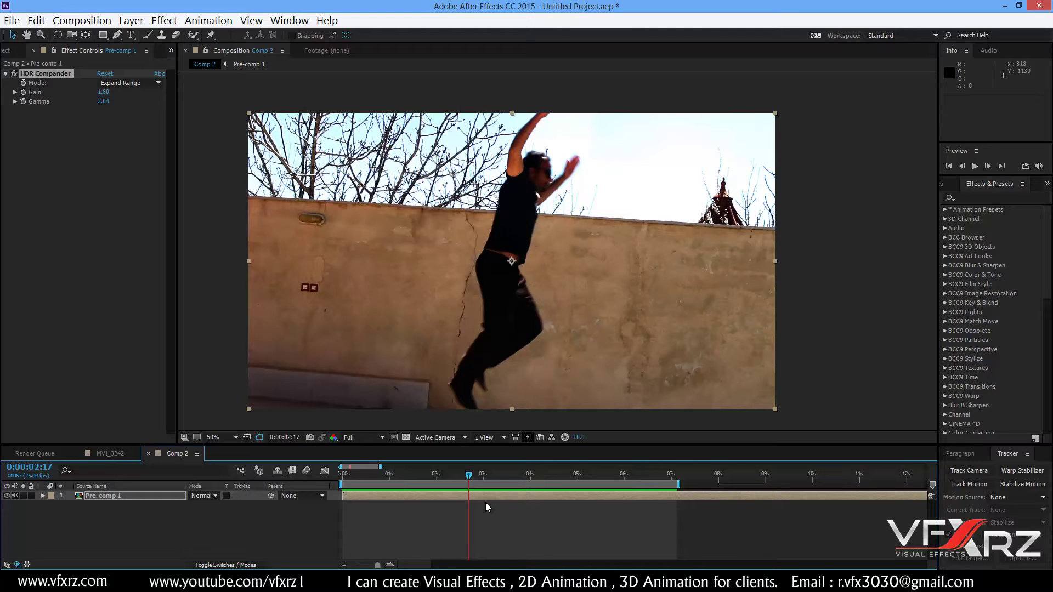